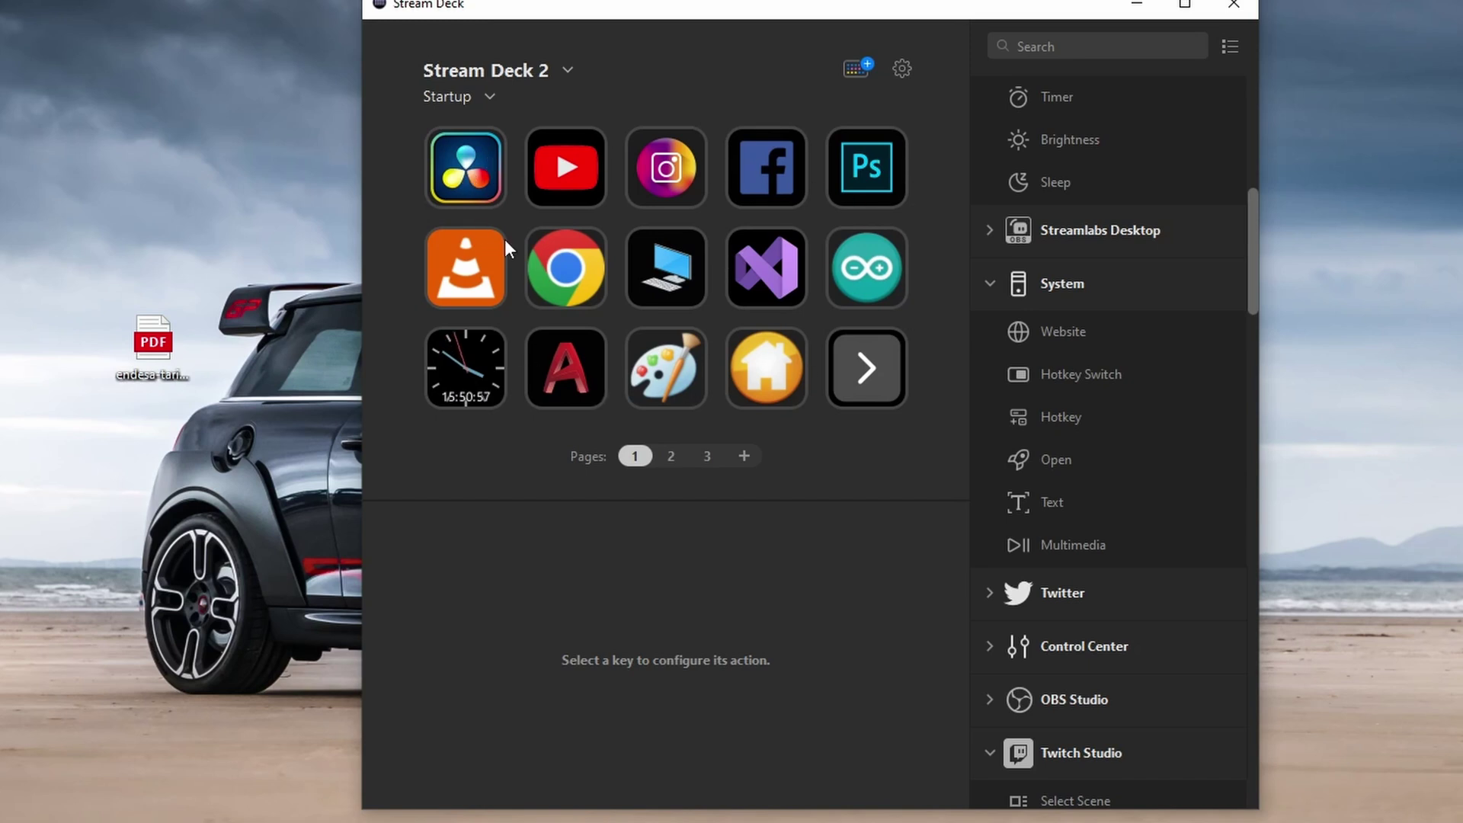
Step: Show the DaVinci Resolve key's Multi Action settings (2 actions) and its icon options
{"action": "left_click", "coordinate": [485, 189]}
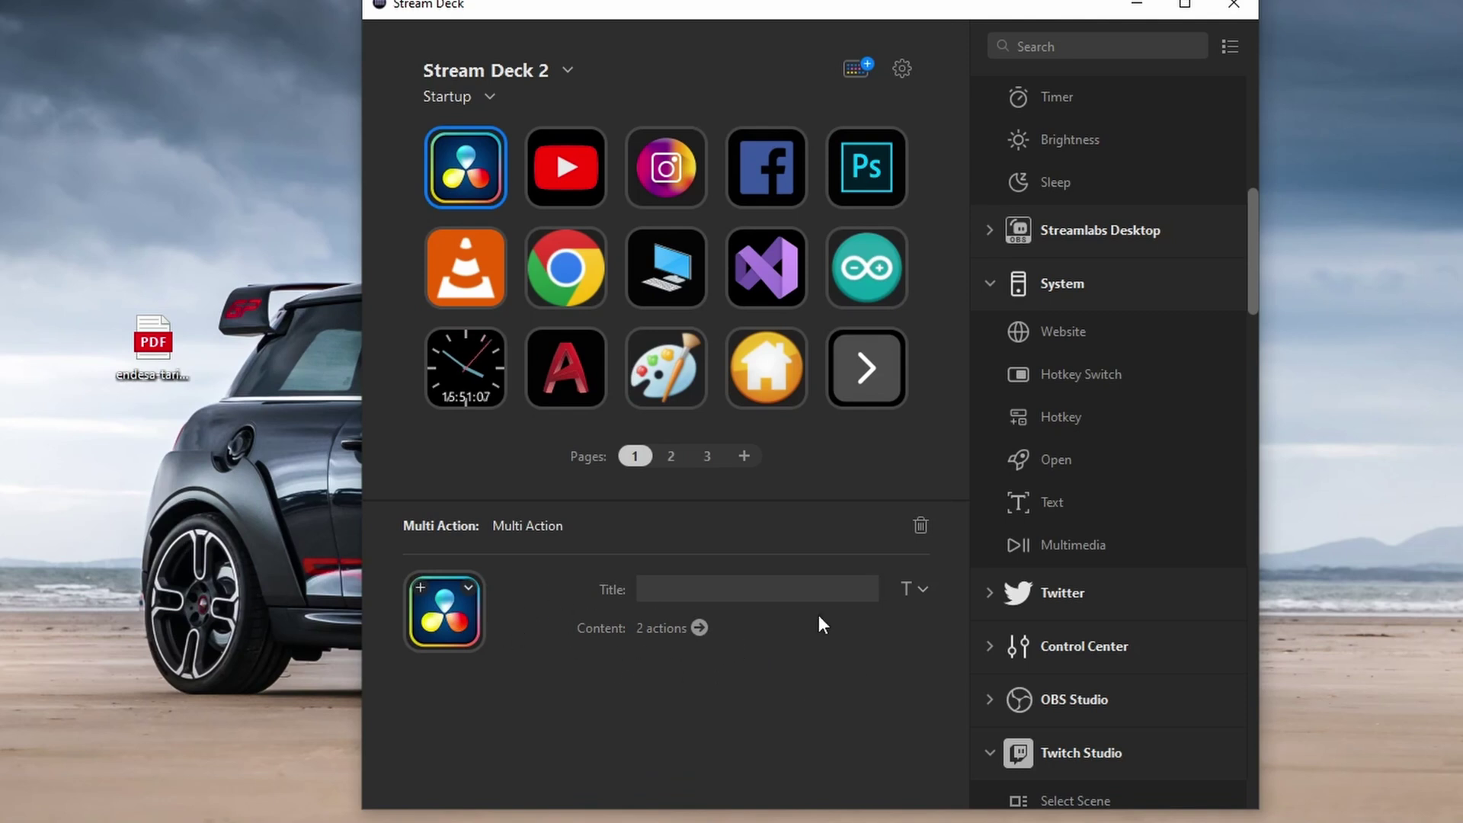
{"action": "left_click", "coordinate": [468, 588]}
{"action": "scroll", "coordinate": [1105, 309], "scroll_direction": "up", "scroll_amount": 9}
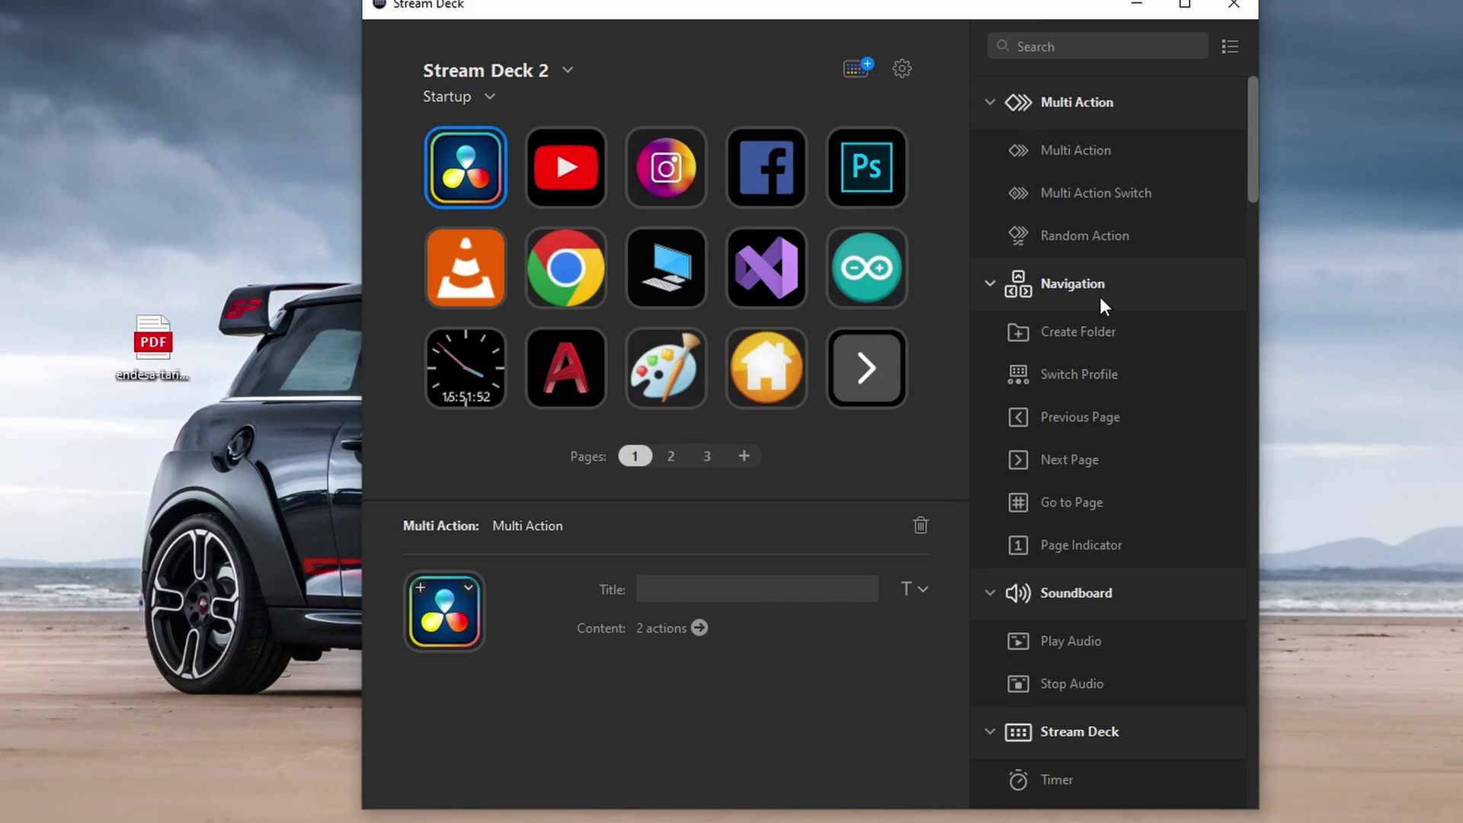
{"action": "scroll", "coordinate": [1095, 168], "scroll_direction": "down", "scroll_amount": 15}
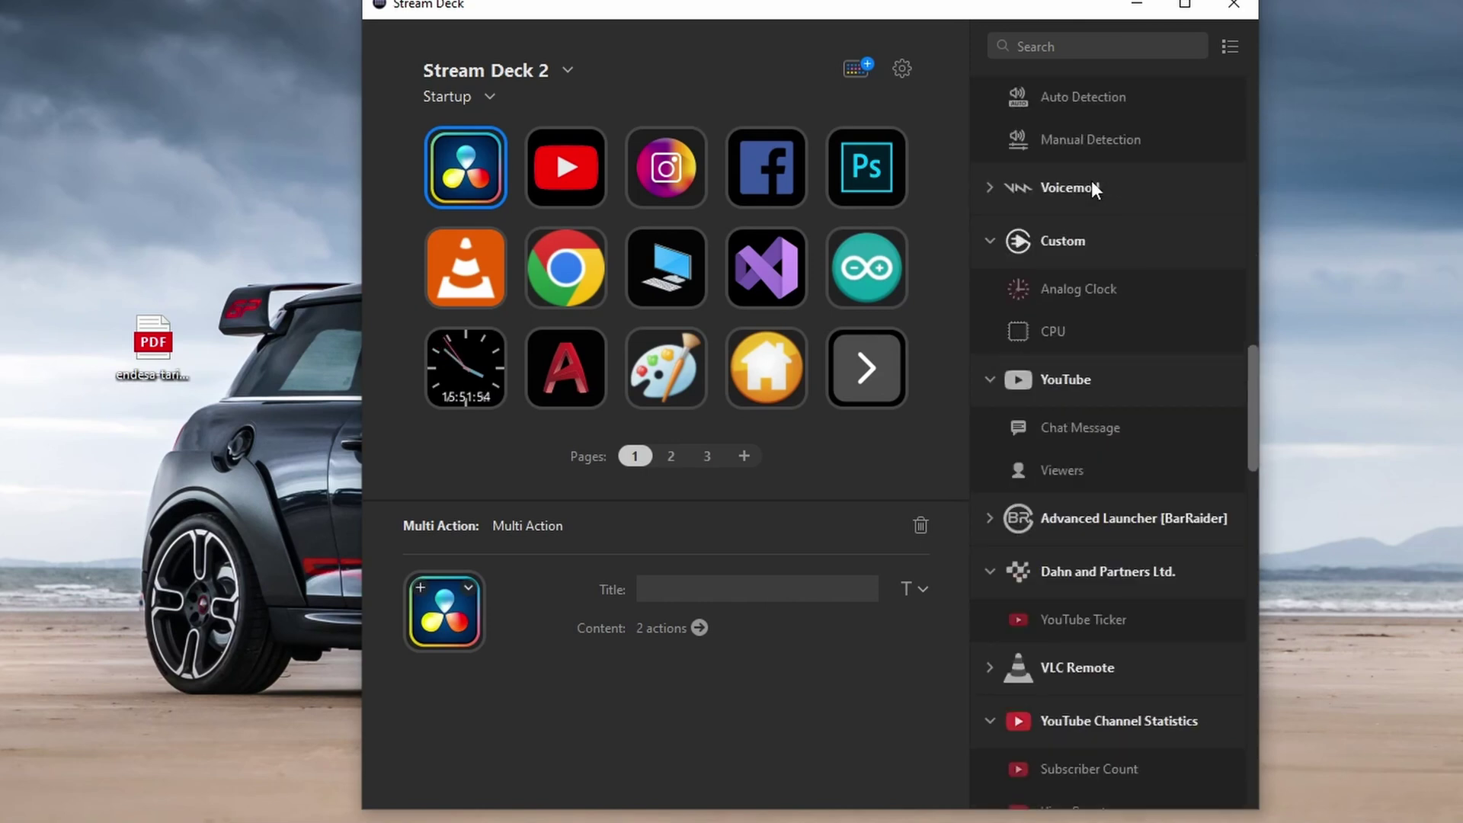
{"action": "scroll", "coordinate": [1088, 185], "scroll_direction": "down", "scroll_amount": 15}
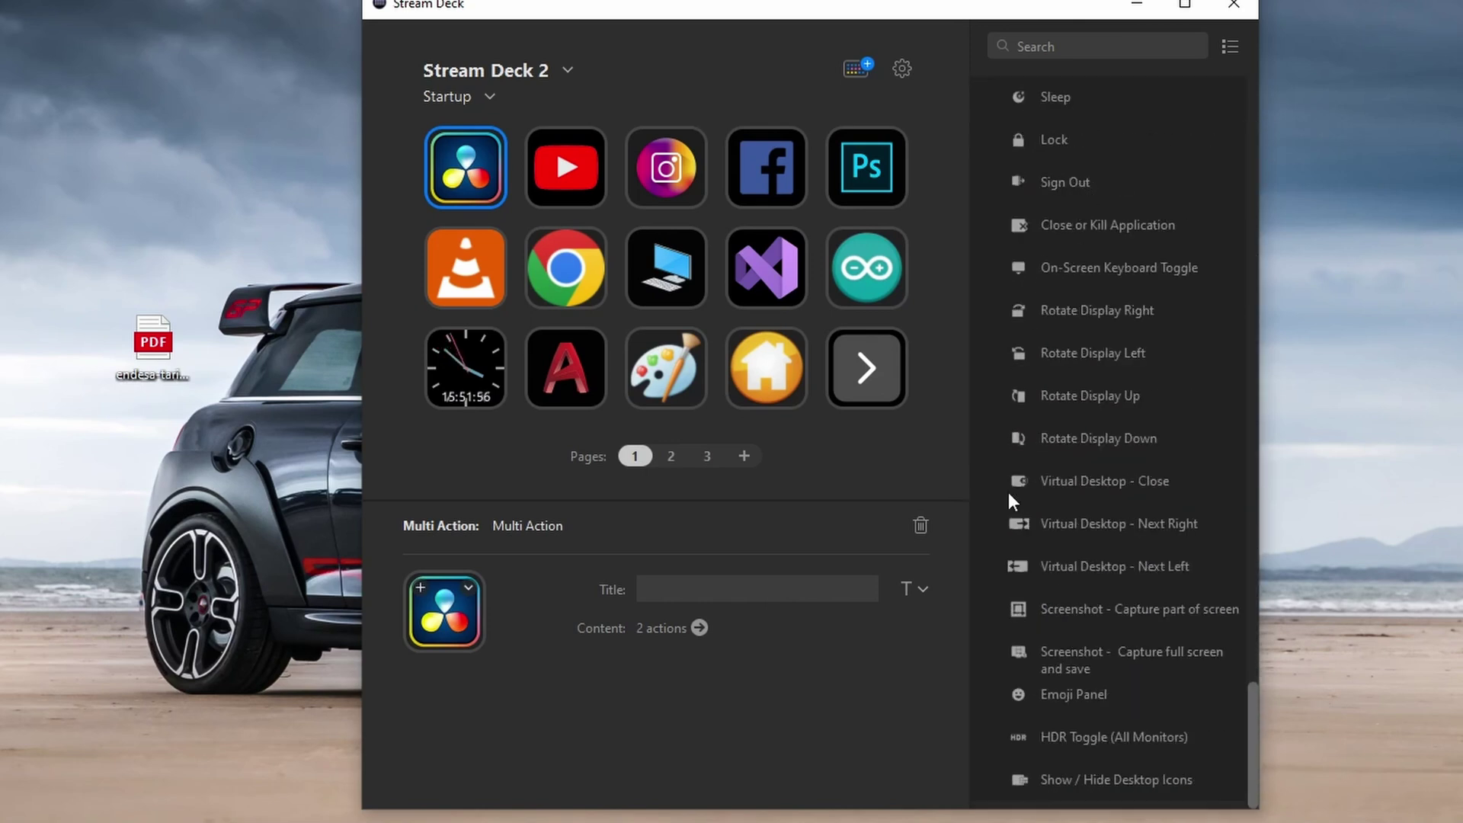
{"action": "scroll", "coordinate": [1069, 501], "scroll_direction": "up", "scroll_amount": 5}
{"action": "scroll", "coordinate": [1062, 503], "scroll_direction": "up", "scroll_amount": 10}
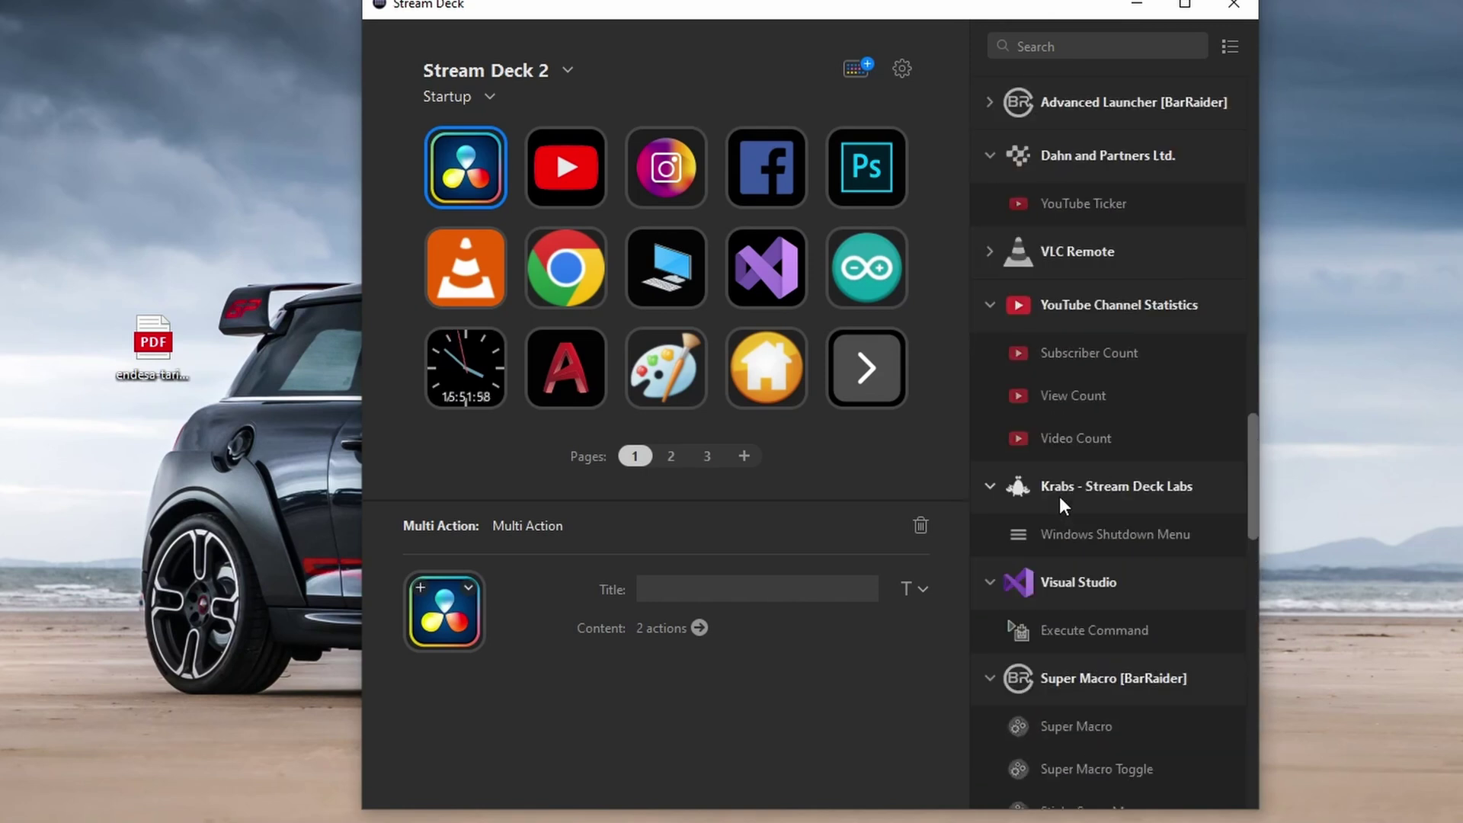
{"action": "scroll", "coordinate": [1051, 496], "scroll_direction": "up", "scroll_amount": 5}
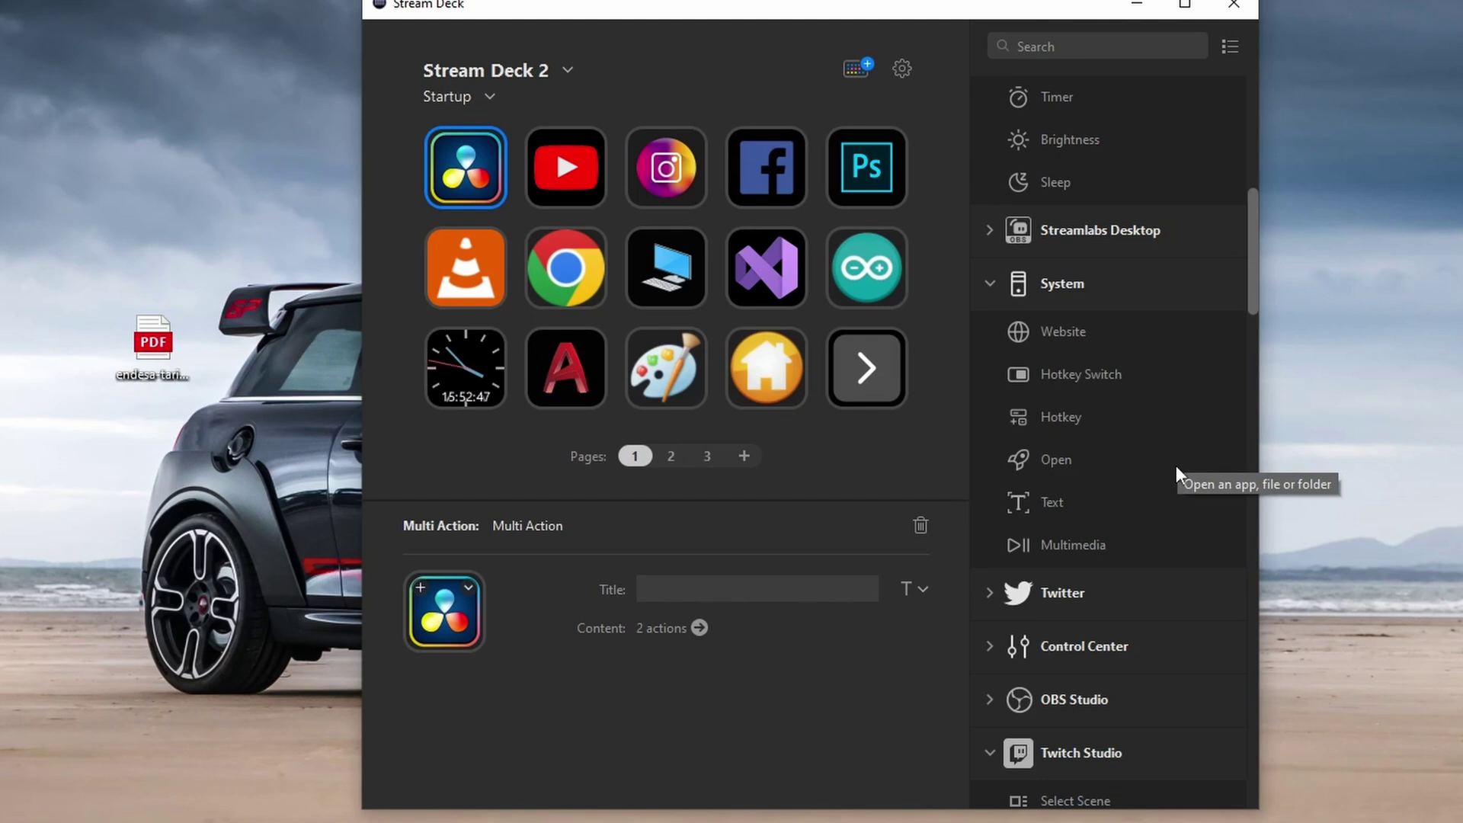
Step: Move to page 3 of the Stream Deck keys using the next-page key
{"action": "left_click", "coordinate": [862, 384]}
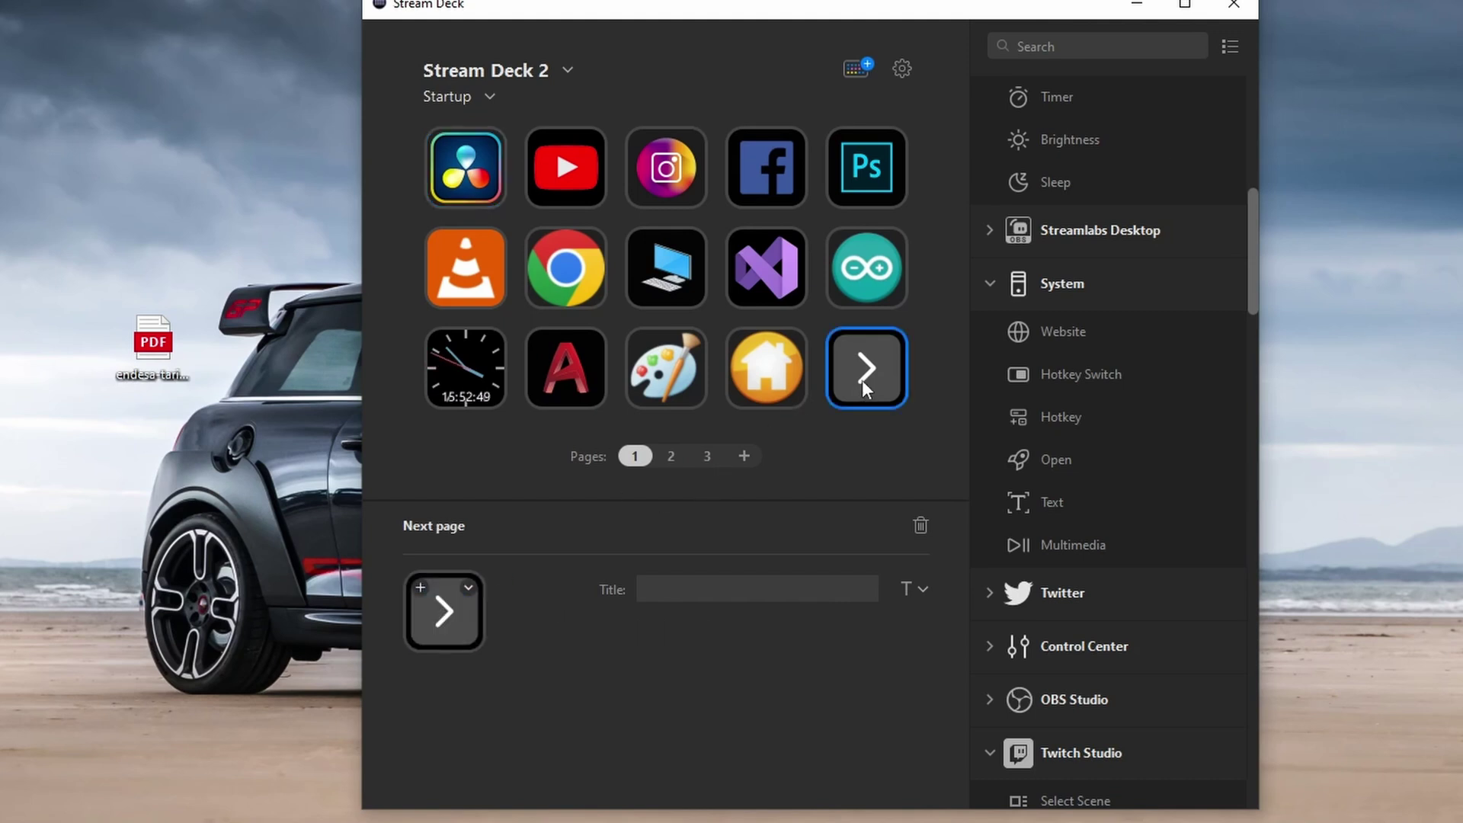
{"action": "double_click", "coordinate": [862, 381]}
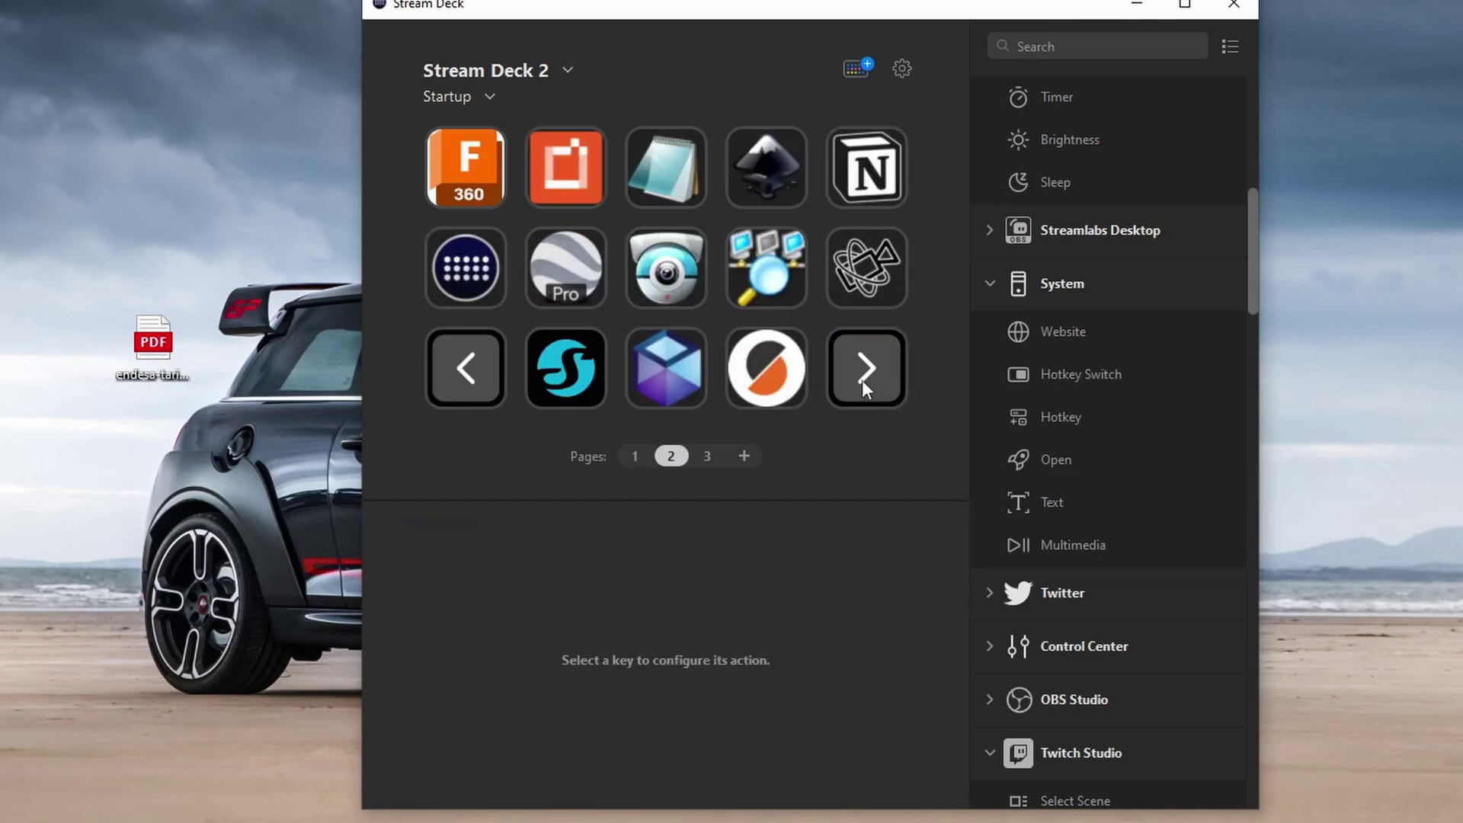
{"action": "double_click", "coordinate": [862, 381]}
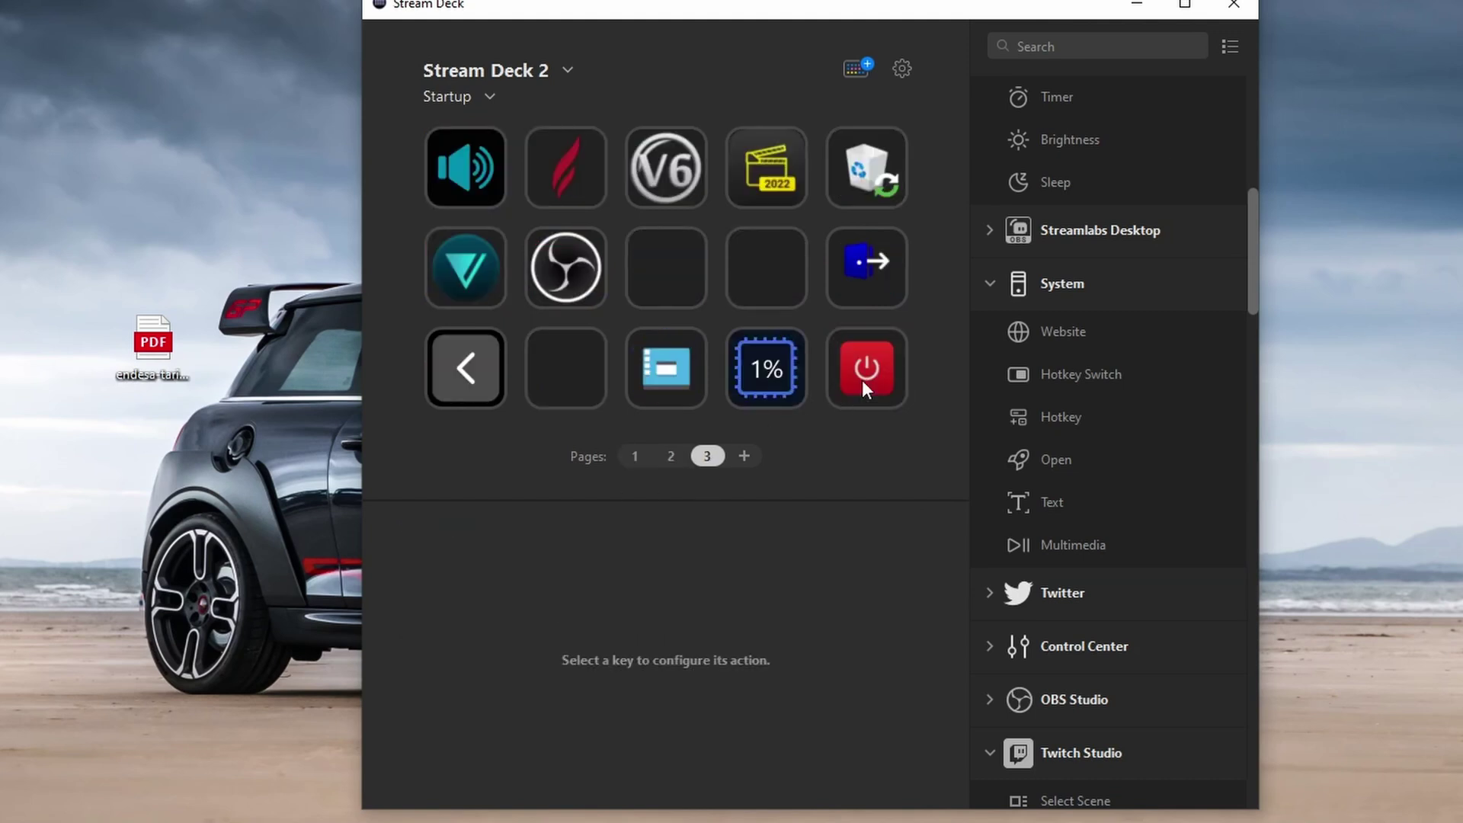
{"action": "left_click", "coordinate": [672, 285]}
{"action": "left_click", "coordinate": [794, 256]}
{"action": "left_click", "coordinate": [574, 374]}
{"action": "left_click", "coordinate": [689, 271]}
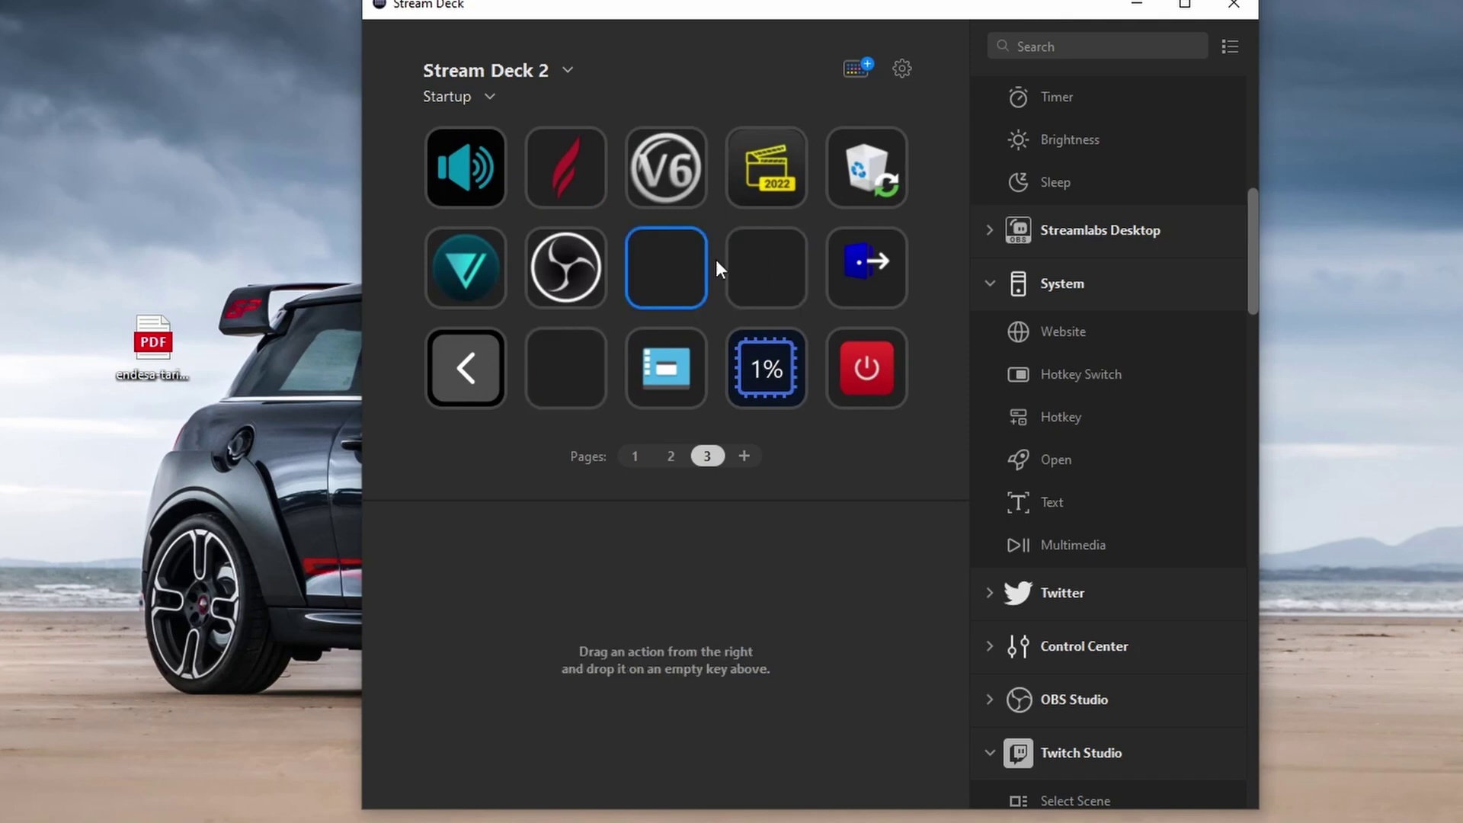
{"action": "left_click", "coordinate": [769, 255]}
{"action": "left_click", "coordinate": [685, 268]}
{"action": "left_click_drag", "start_coordinate": [1056, 334], "coordinate": [648, 271]}
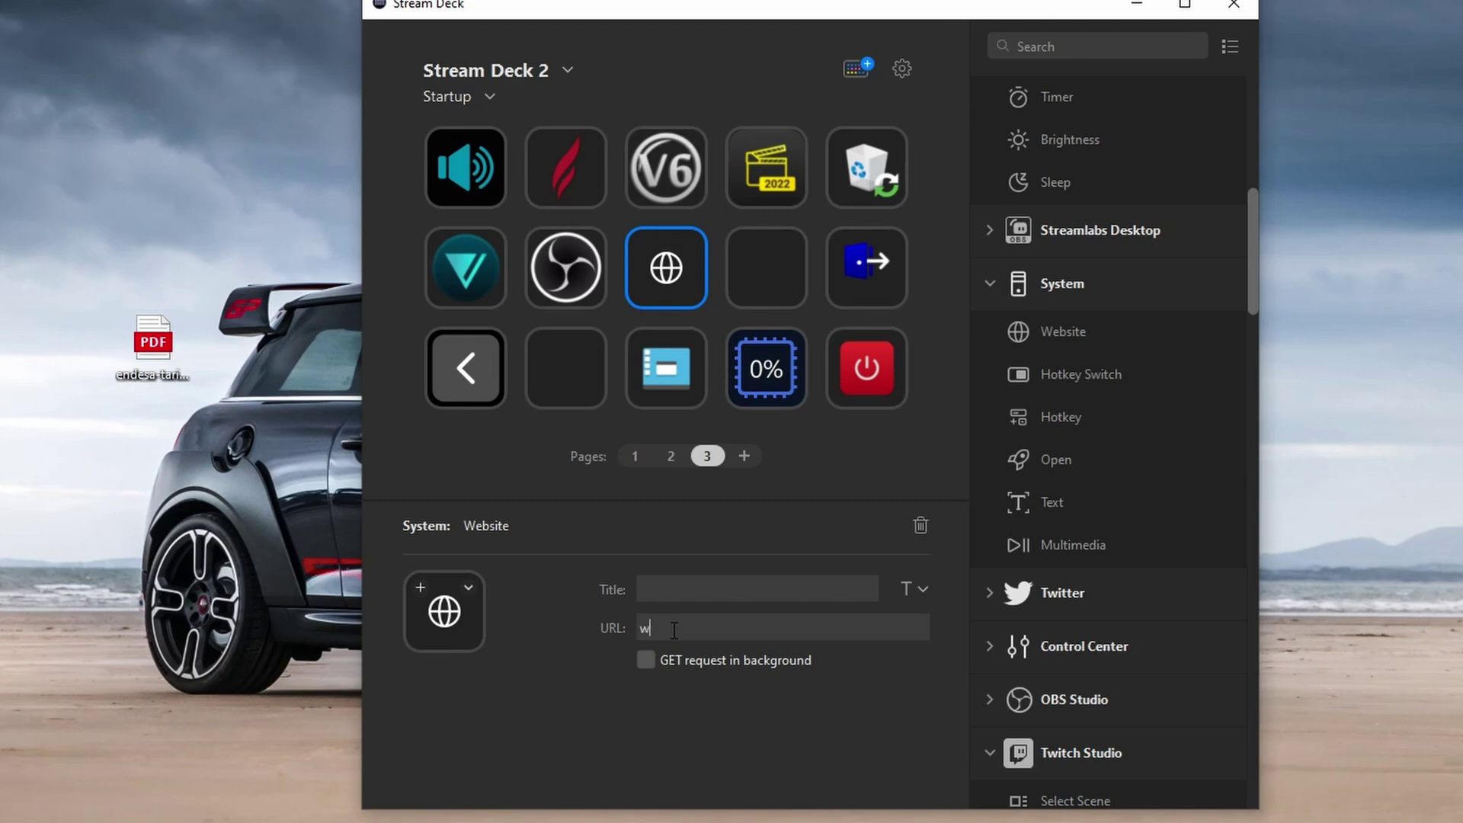
{"action": "type", "text": "outube.com"}
Step: Set the website key's icon to youtube color 2.png from the Davinci Resolve KeyPad folder
{"action": "left_click", "coordinate": [469, 586]}
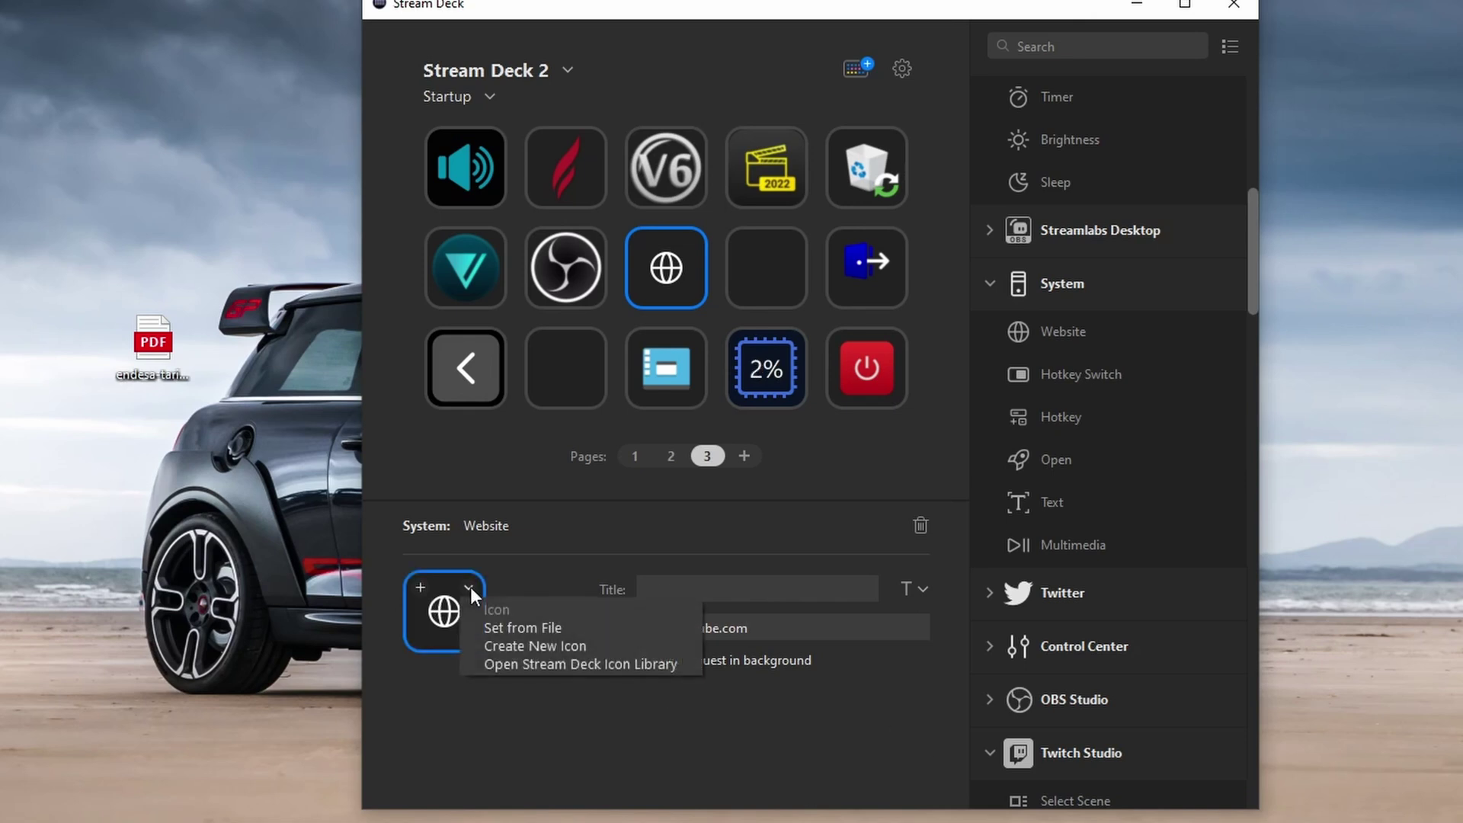
{"action": "left_click", "coordinate": [504, 628]}
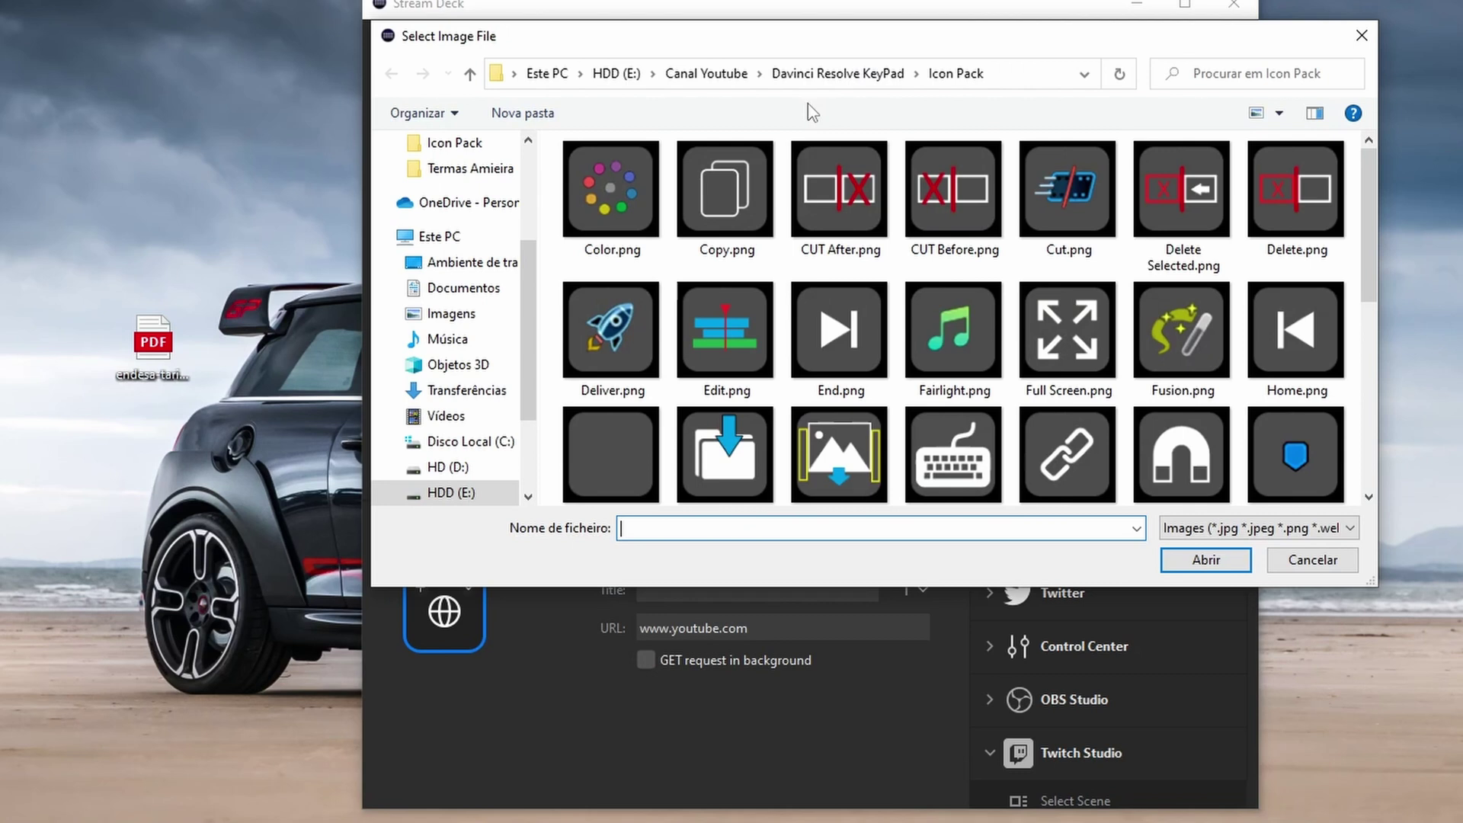
{"action": "left_click", "coordinate": [846, 74]}
{"action": "scroll", "coordinate": [1166, 379], "scroll_direction": "down", "scroll_amount": 10}
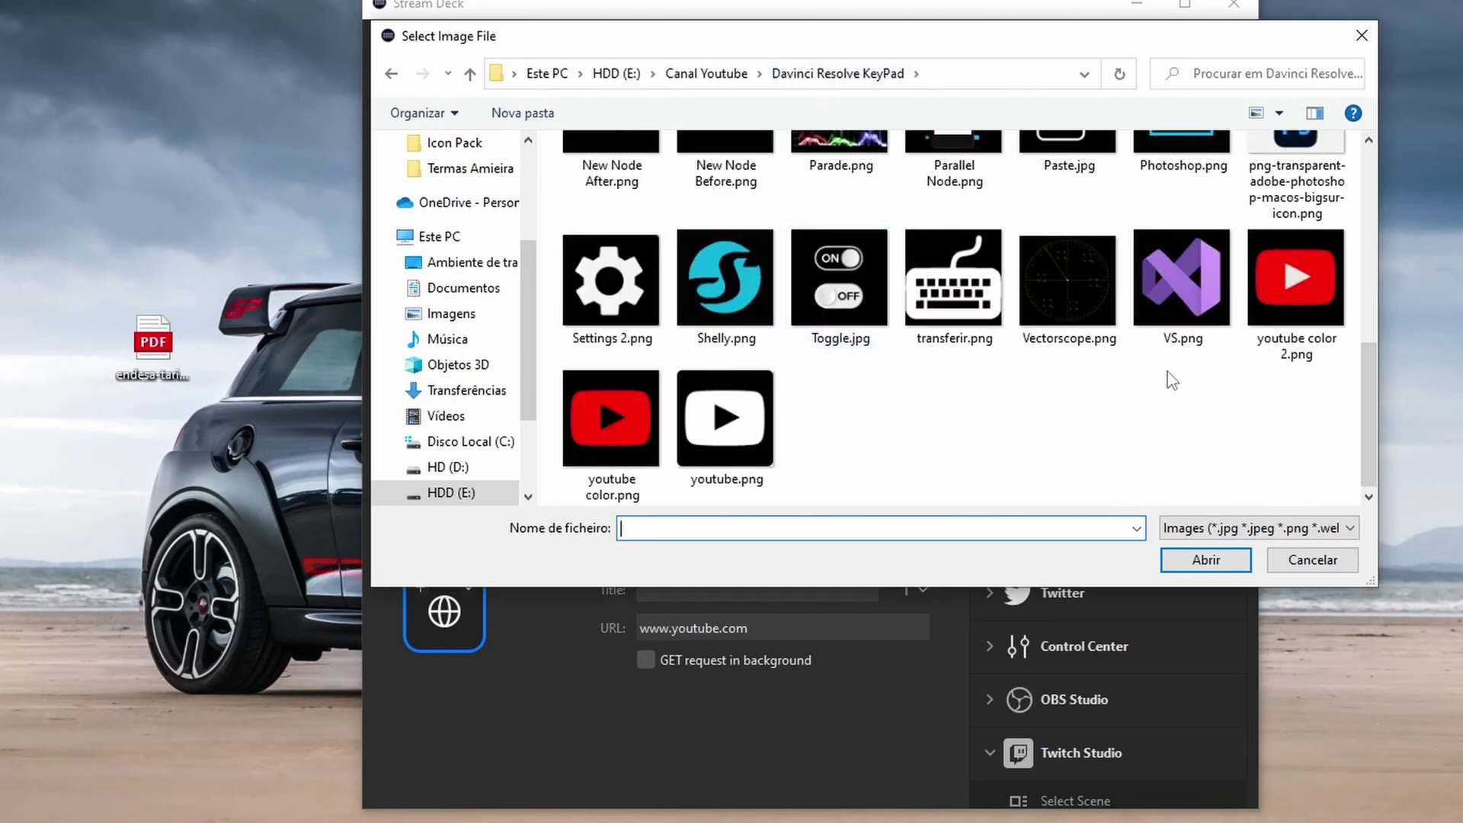
{"action": "double_click", "coordinate": [1310, 285]}
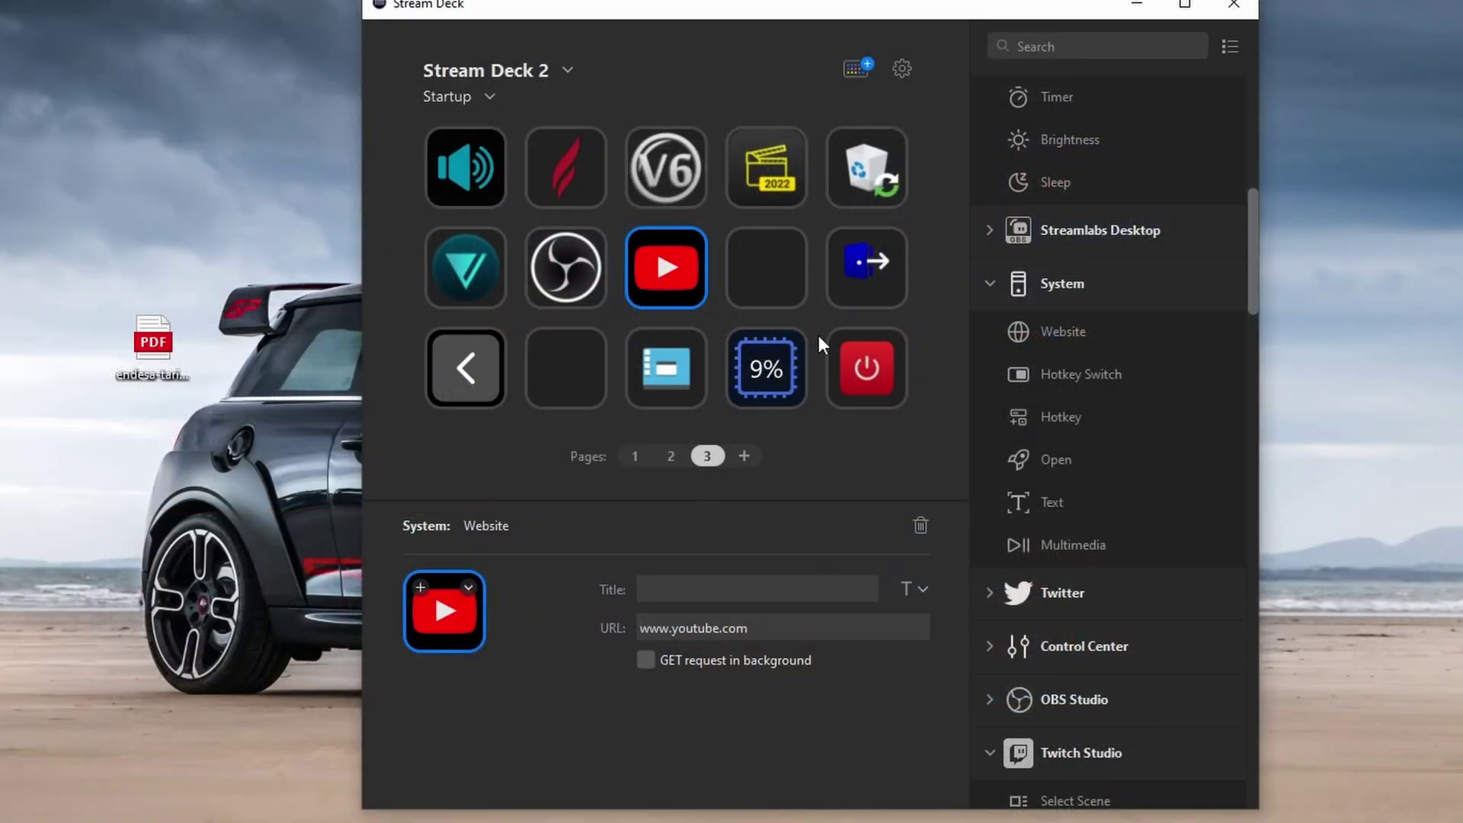
{"action": "right_click", "coordinate": [688, 272]}
{"action": "left_click", "coordinate": [750, 312]}
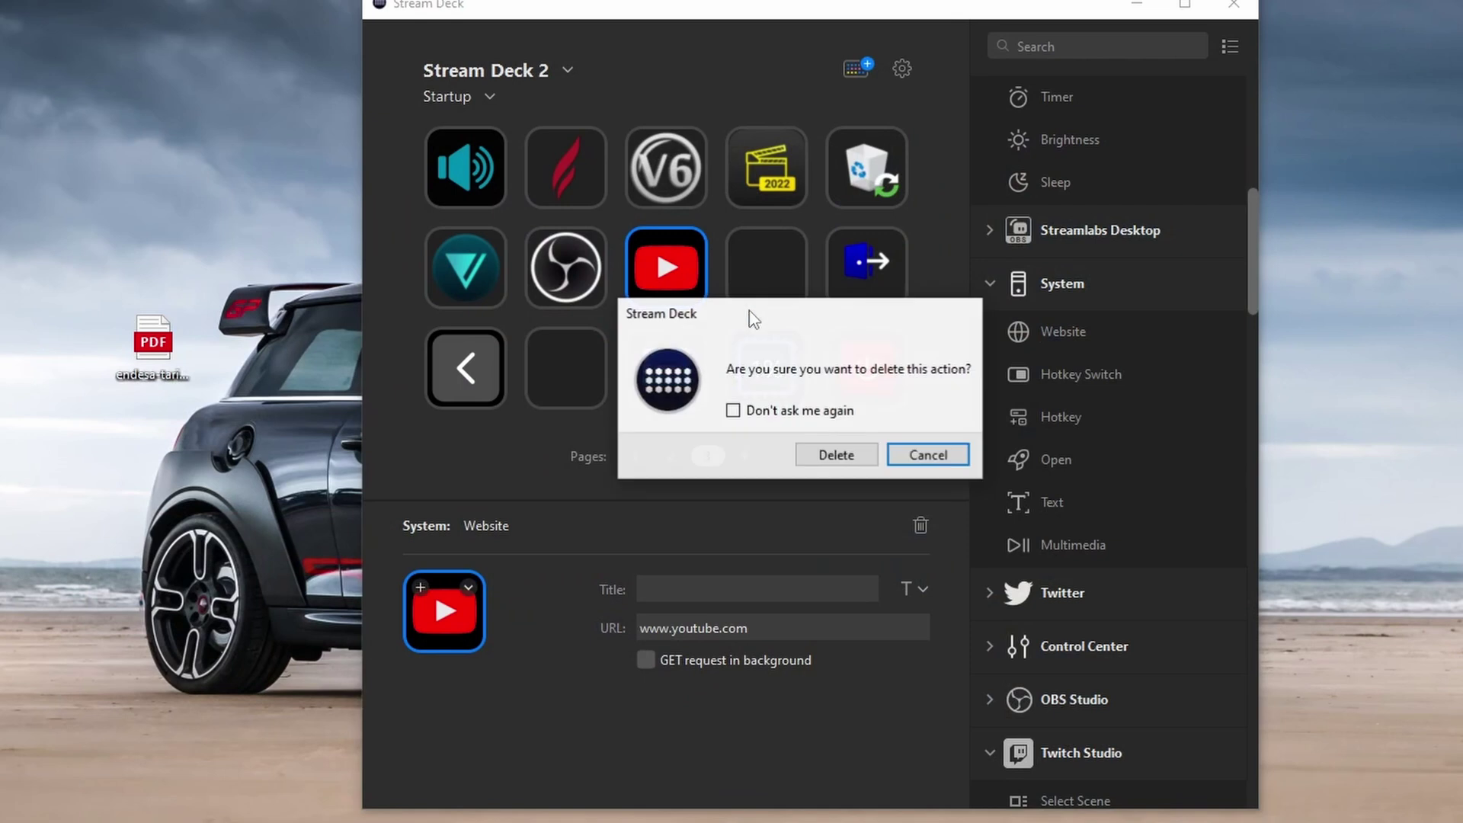
{"action": "left_click", "coordinate": [831, 454]}
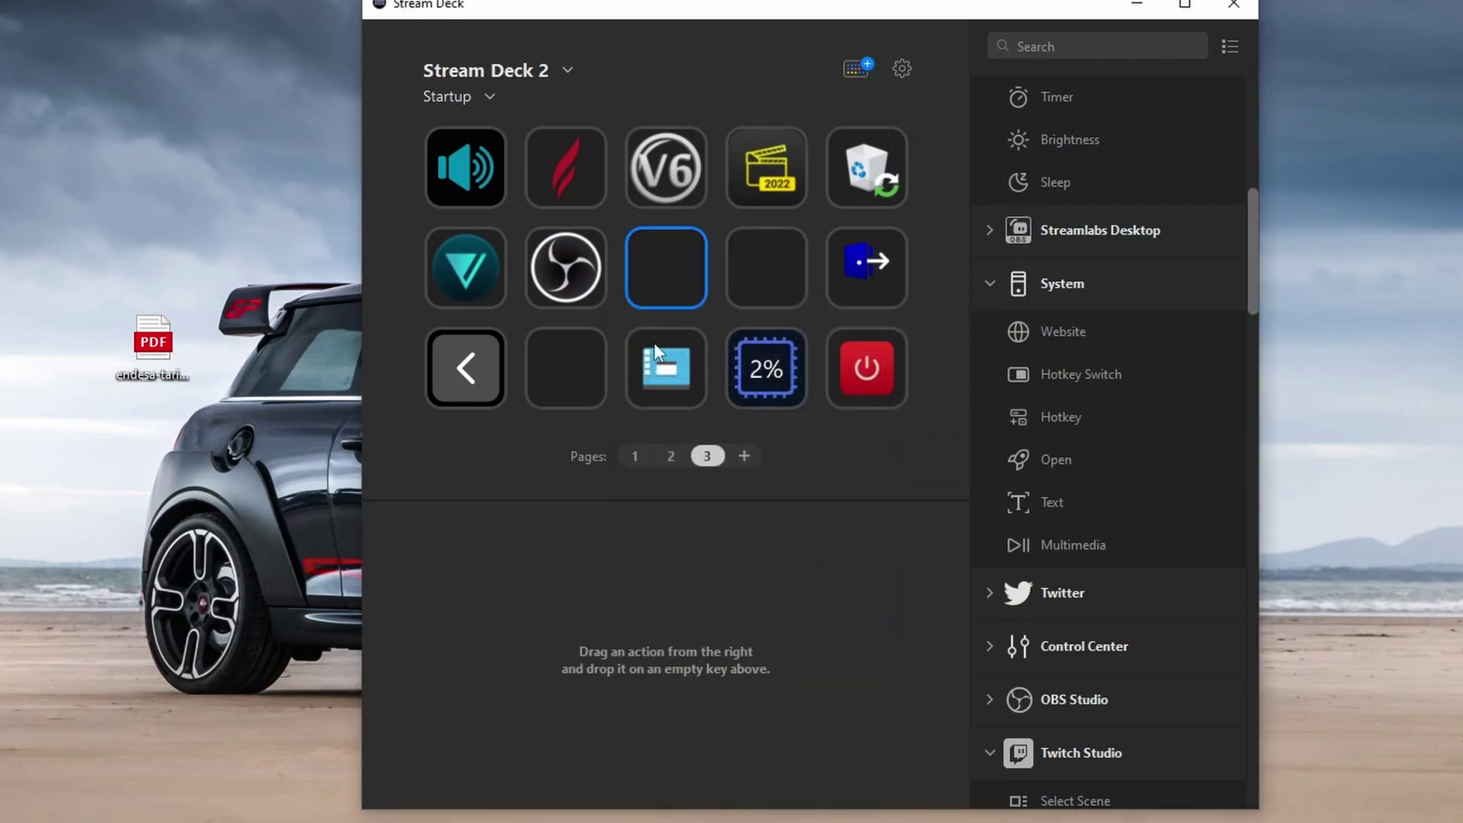
{"action": "left_click", "coordinate": [568, 268]}
{"action": "mouse_move", "coordinate": [568, 268]}
{"action": "left_mouse_down"}
{"action": "mouse_move", "coordinate": [565, 369]}
{"action": "mouse_move", "coordinate": [556, 267]}
{"action": "left_mouse_up"}
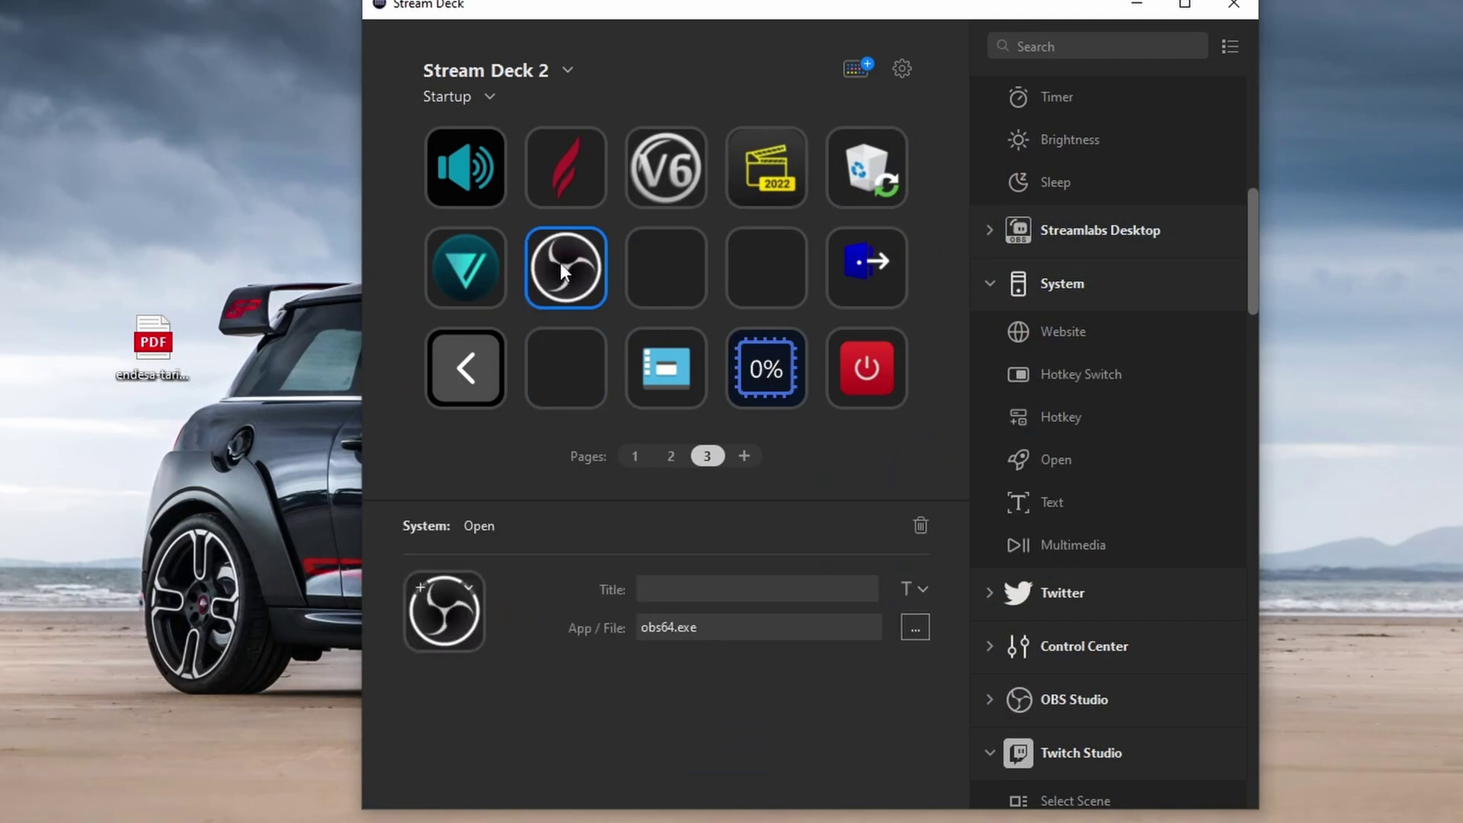
{"action": "left_click", "coordinate": [674, 281]}
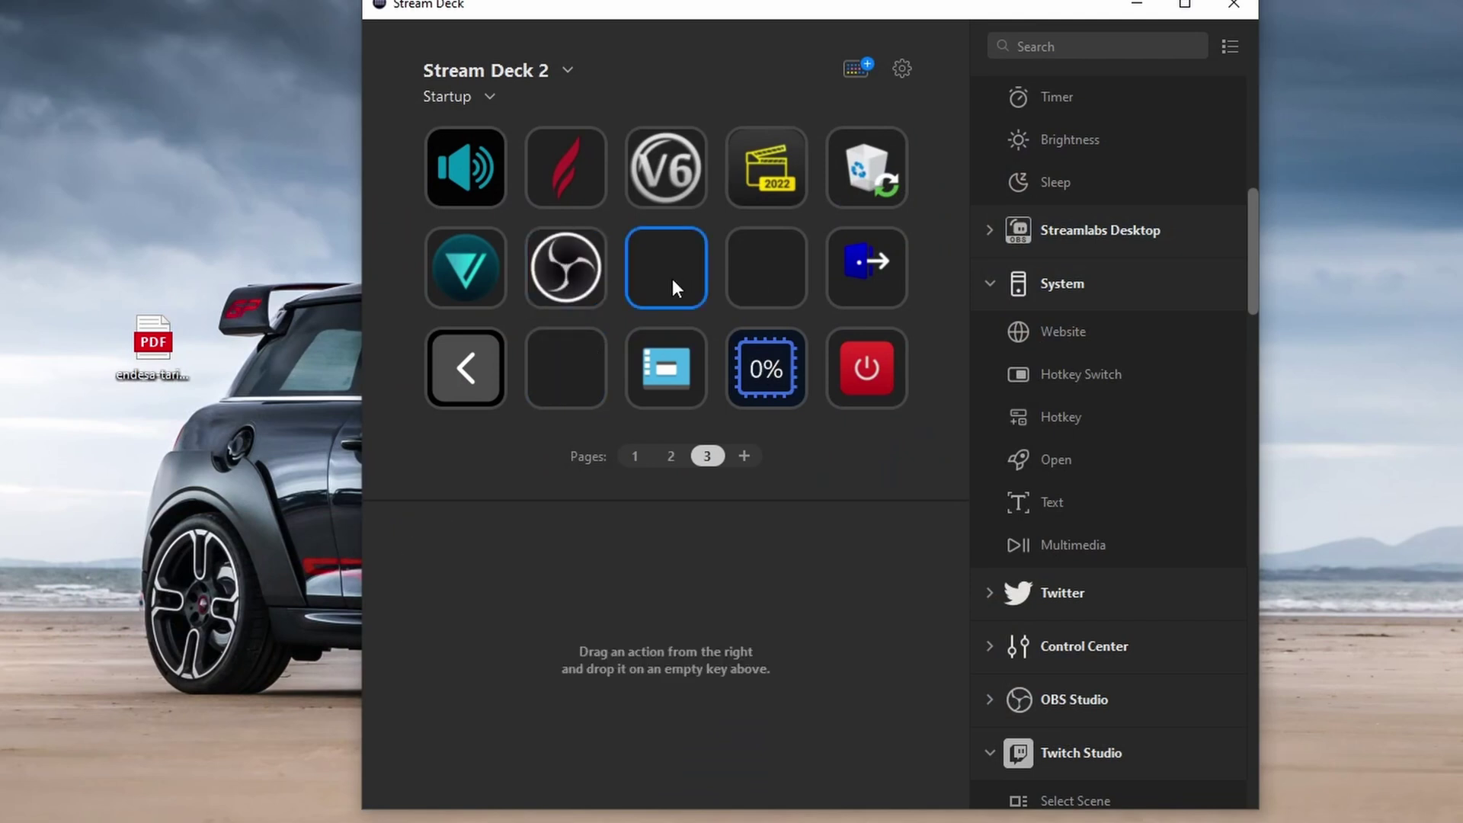
{"action": "key", "text": "ctrl+v"}
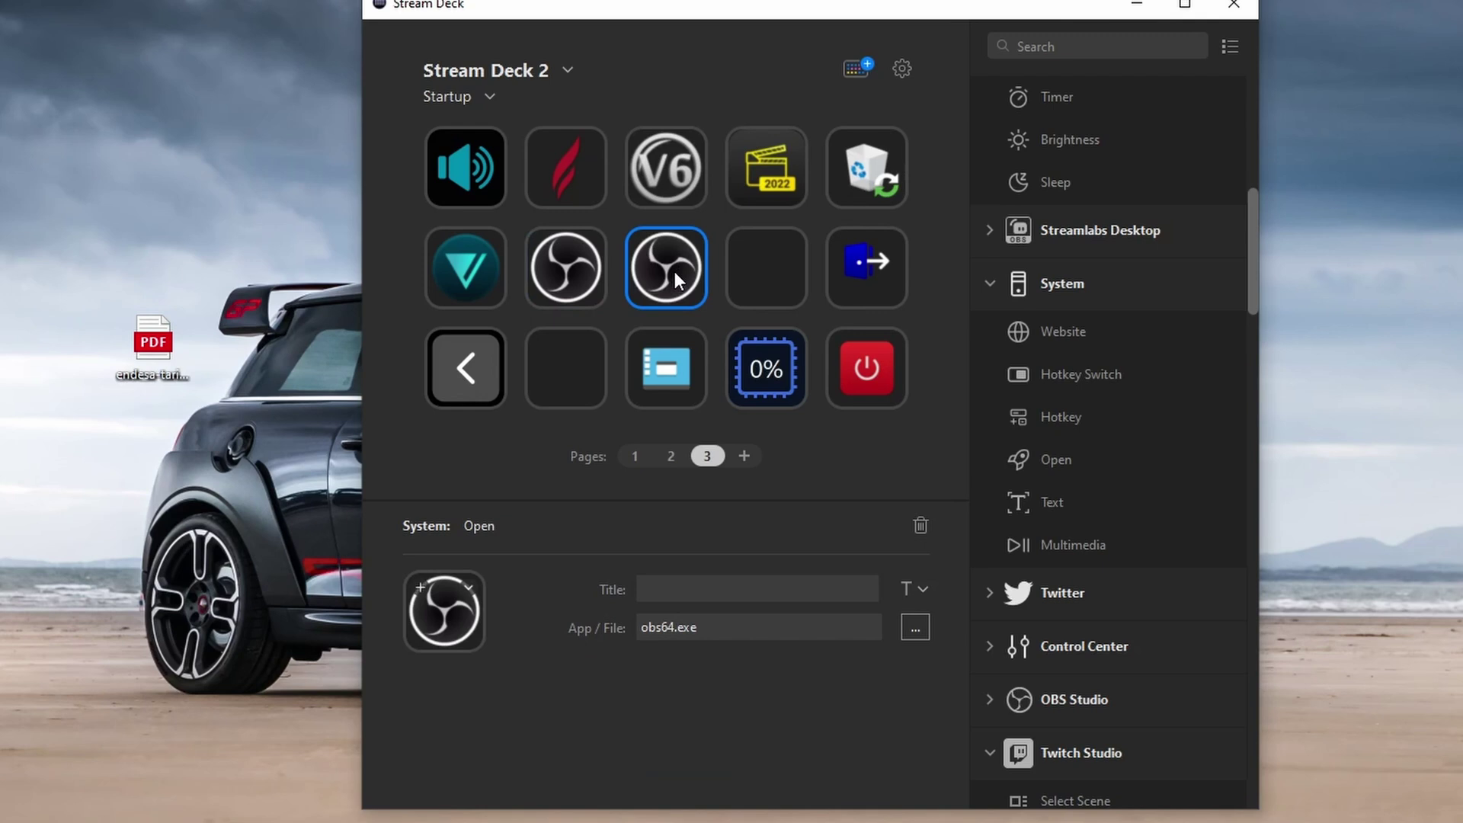
{"action": "key", "text": "Delete"}
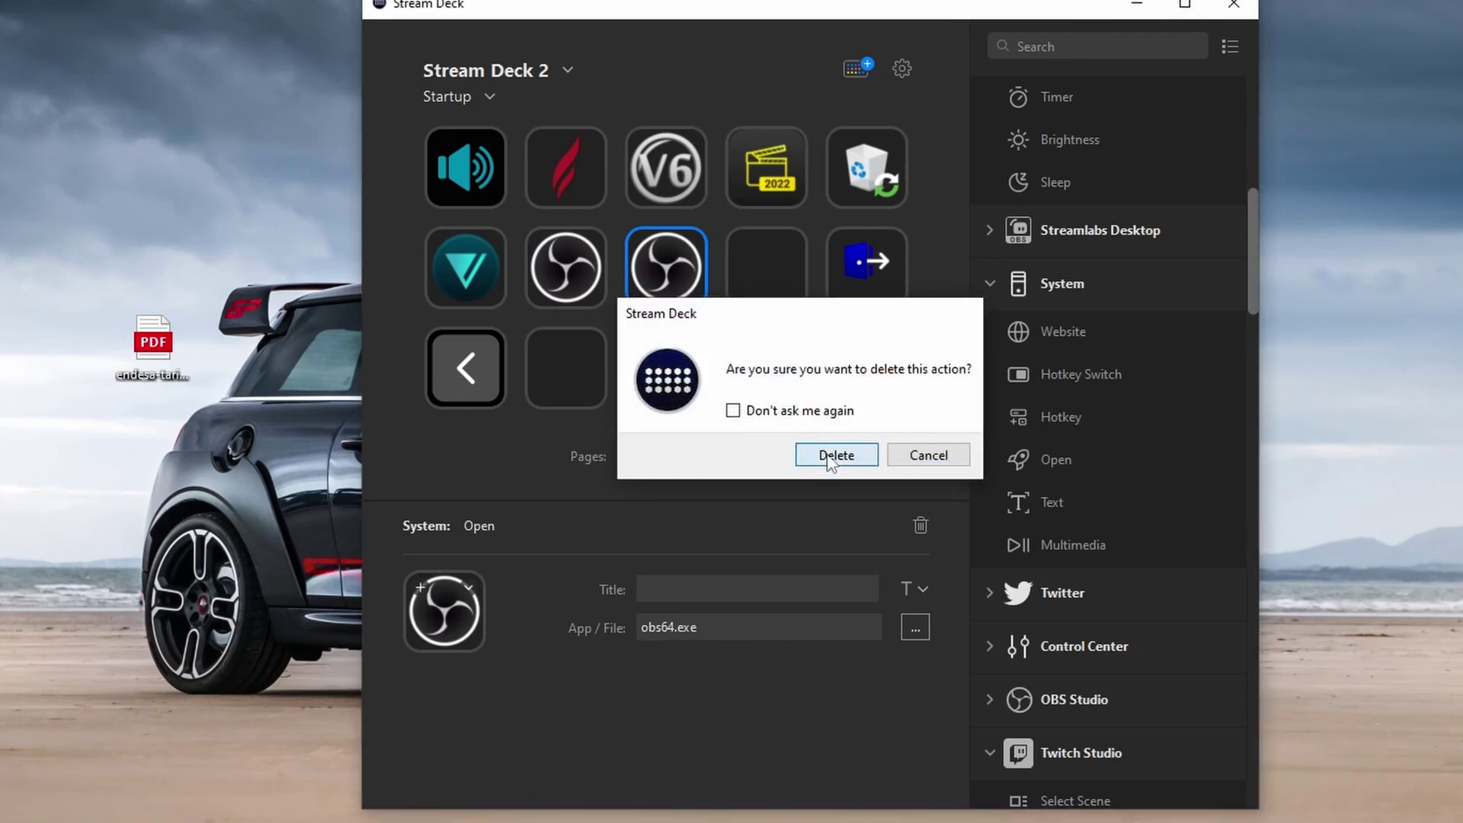
{"action": "left_click", "coordinate": [828, 454]}
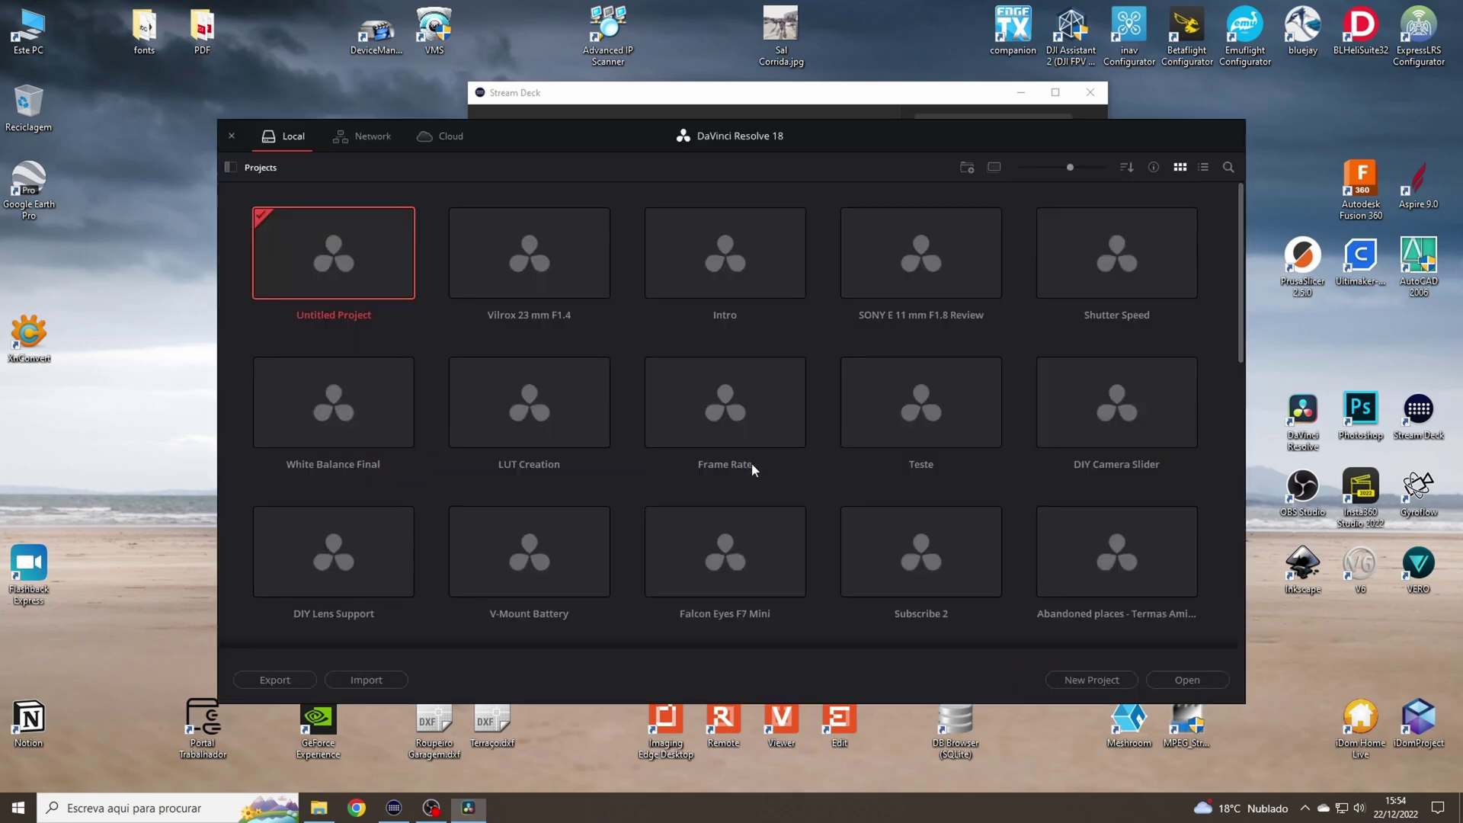
Step: Open the Vilrox 23 mm F1.4 project and dismiss the software update notice
{"action": "double_click", "coordinate": [503, 269]}
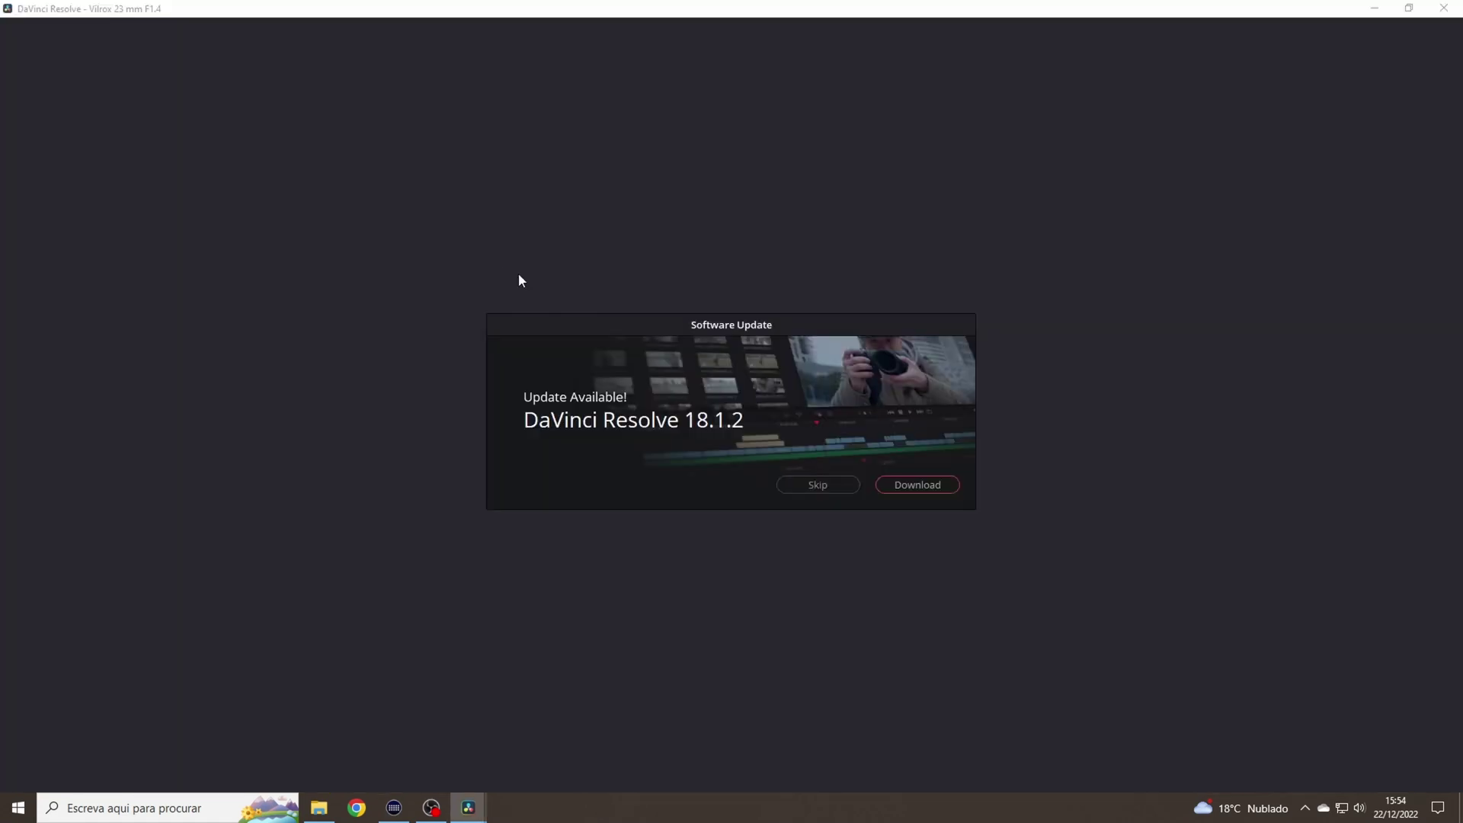
{"action": "key", "text": "Escape"}
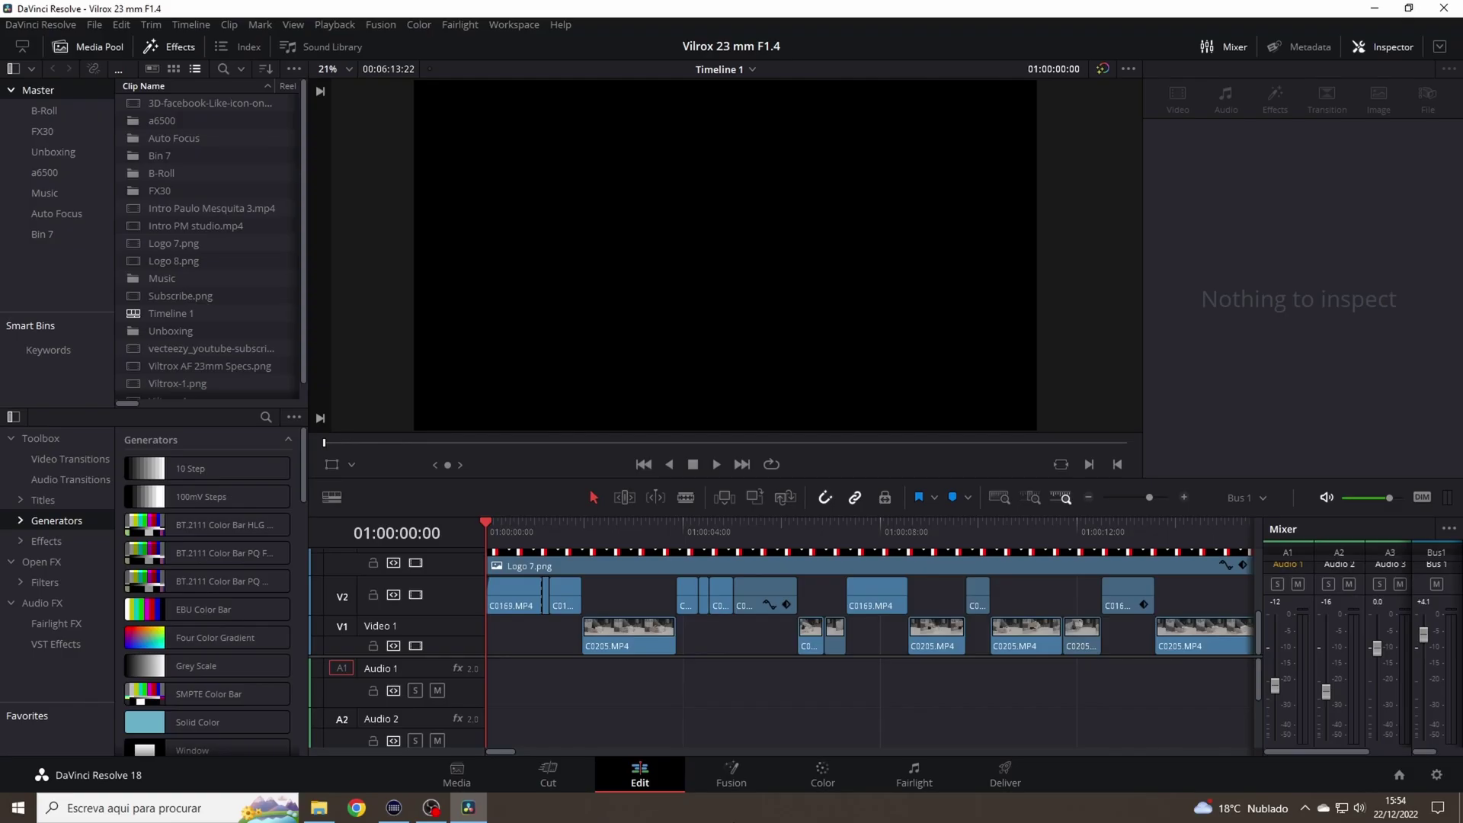
Step: Switch from the Edit page to the Color page with Shift+6
{"action": "key", "text": "shift+6"}
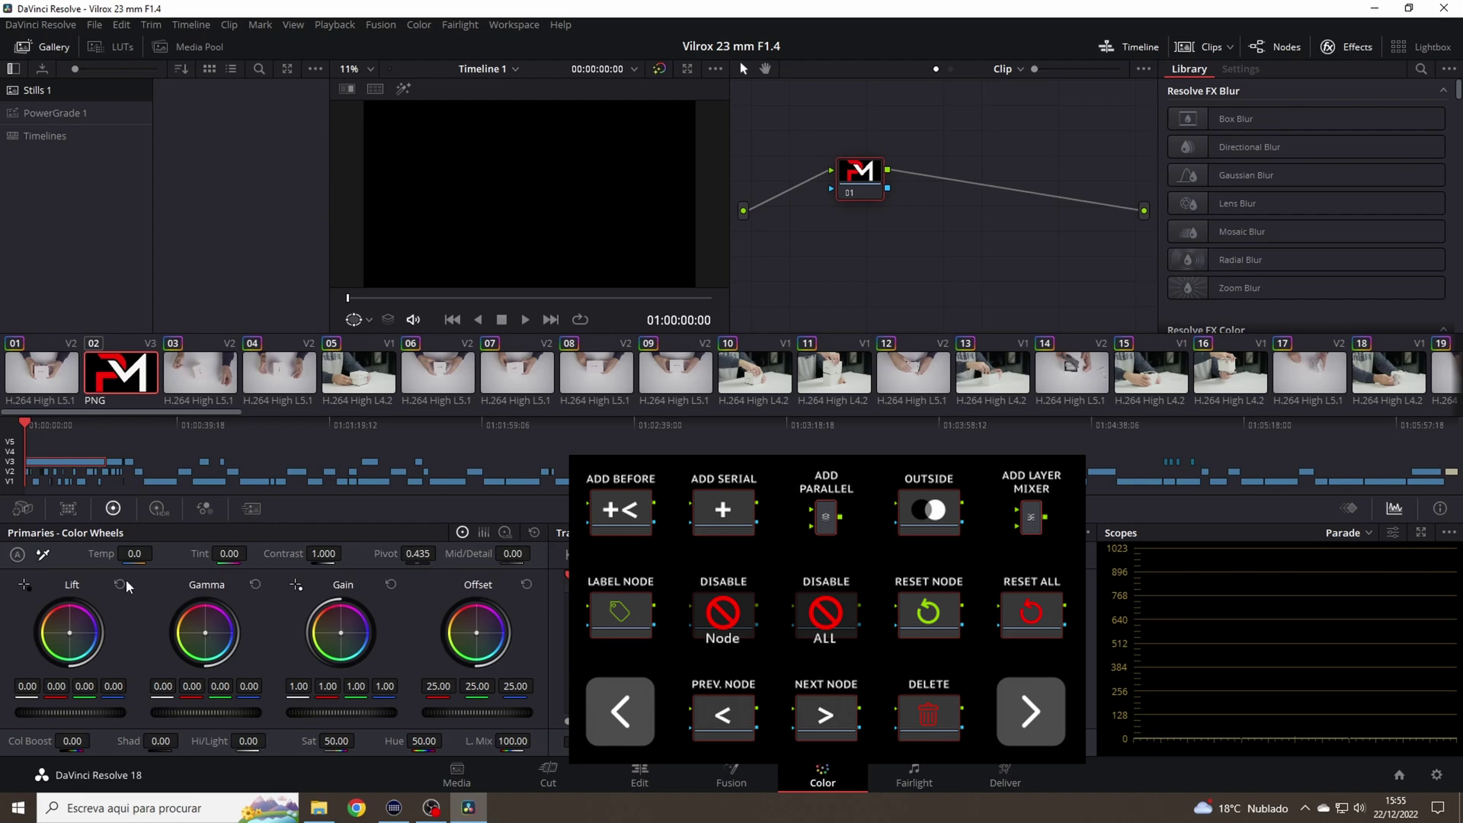
Step: Bring up the Stream Deck window showing the DR Color profile's keys
{"action": "left_click", "coordinate": [394, 808]}
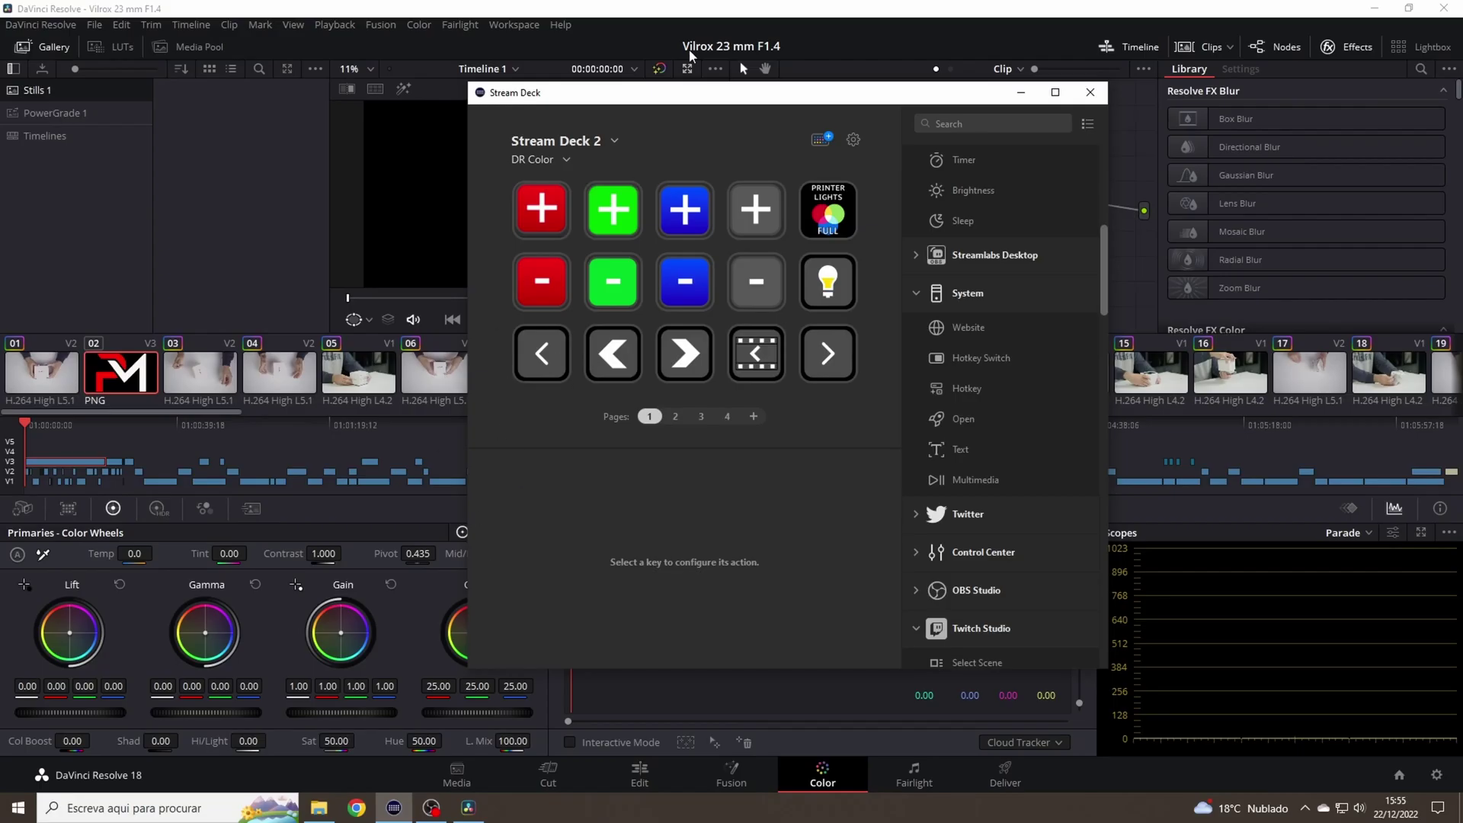
Step: Return to Resolve and step forward through the clips to clip 06
{"action": "key", "text": "alt+Tab"}
{"action": "key", "text": "Down"}
{"action": "key", "text": "Down"}
{"action": "key", "text": "Down"}
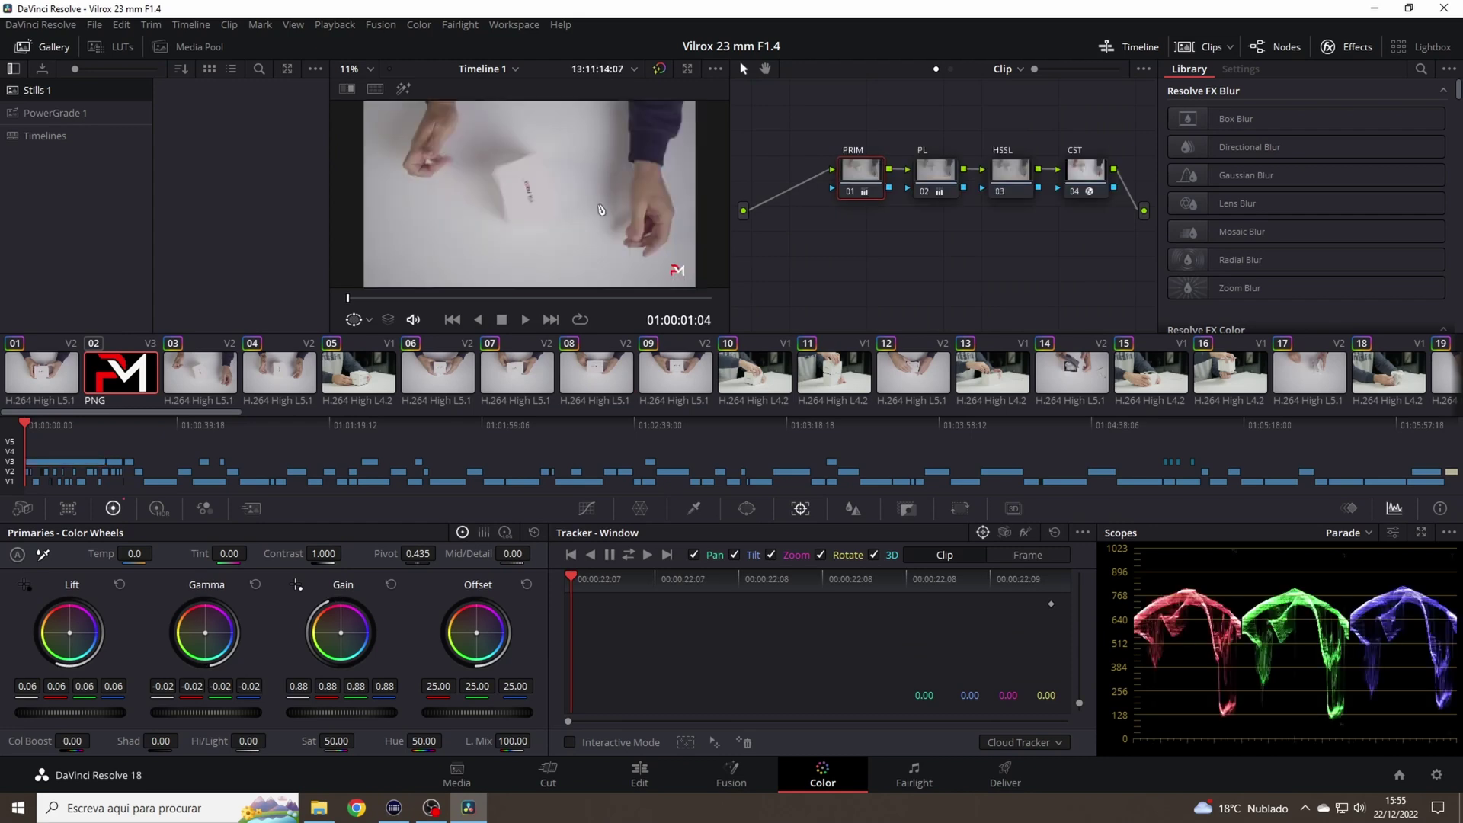
{"action": "key", "text": "Down"}
{"action": "key", "text": "Down"}
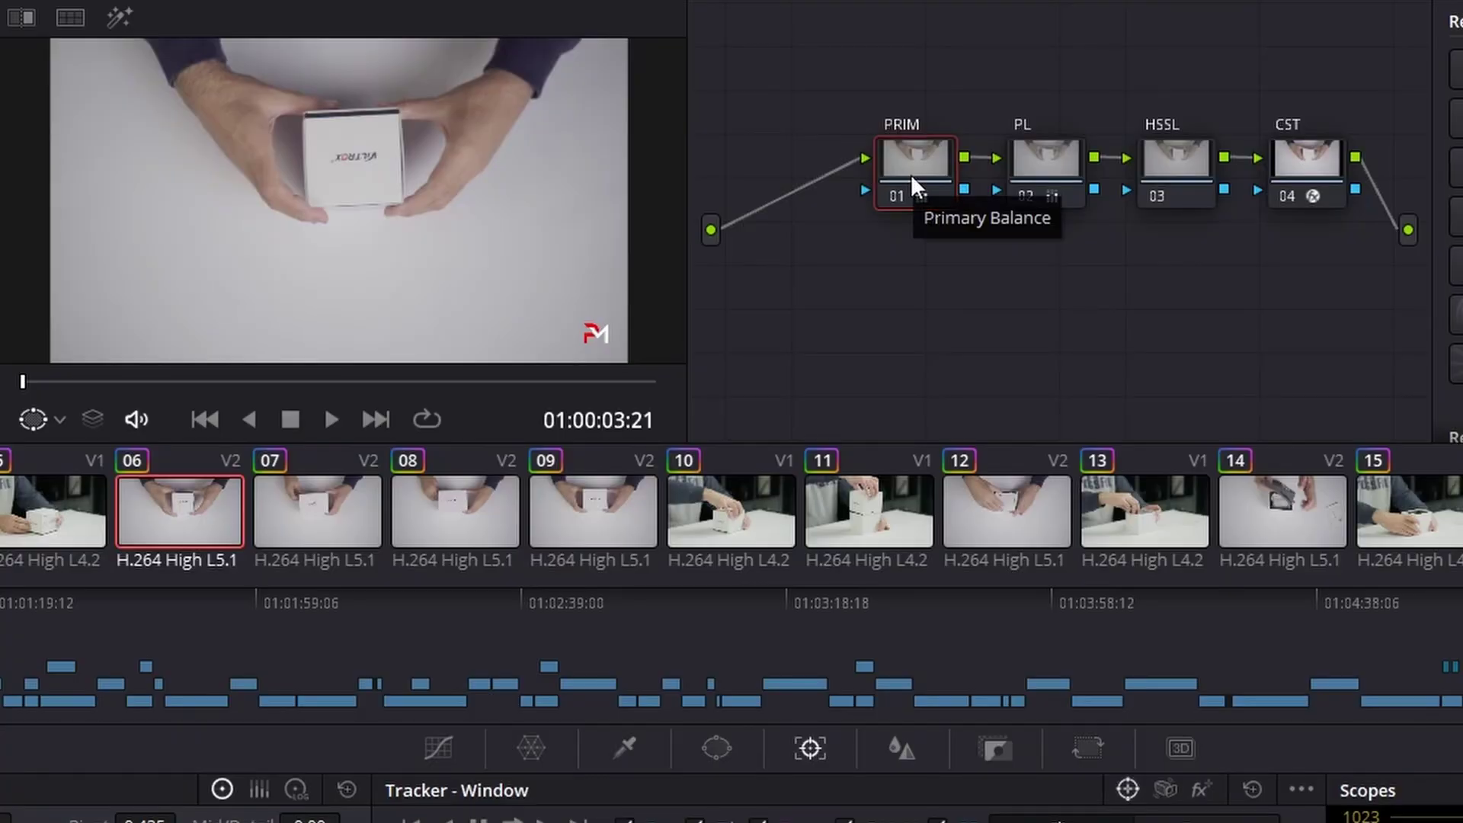
Step: Step through clip 06's nodes from CST back to PRIM, then select and label the PL node
{"action": "key", "text": "shift+apostrophe"}
{"action": "key", "text": "shift+apostrophe"}
{"action": "key", "text": "shift+apostrophe"}
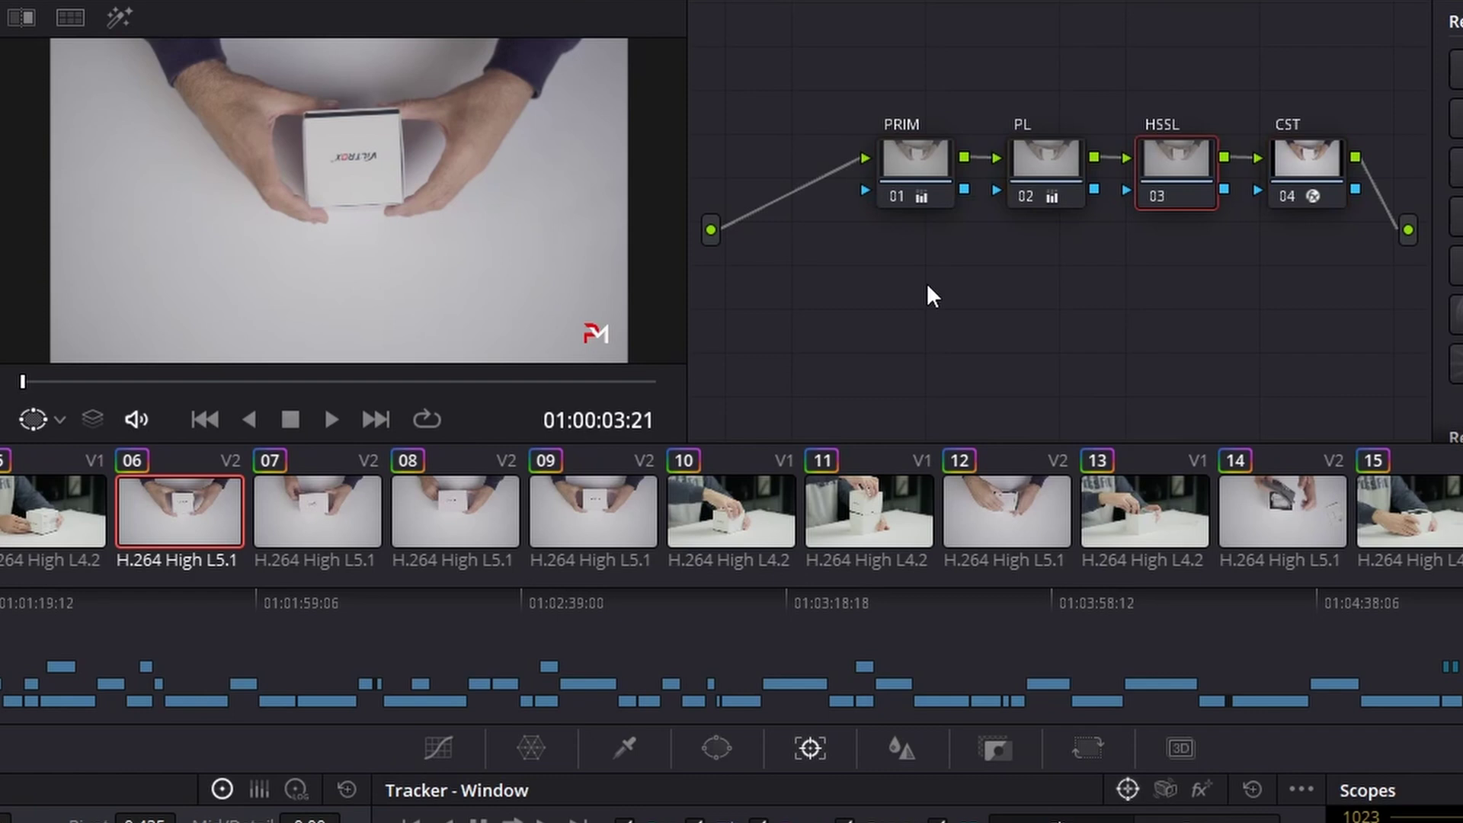
{"action": "key", "text": "alt+shift+semicolon"}
{"action": "key", "text": "alt+shift+semicolon"}
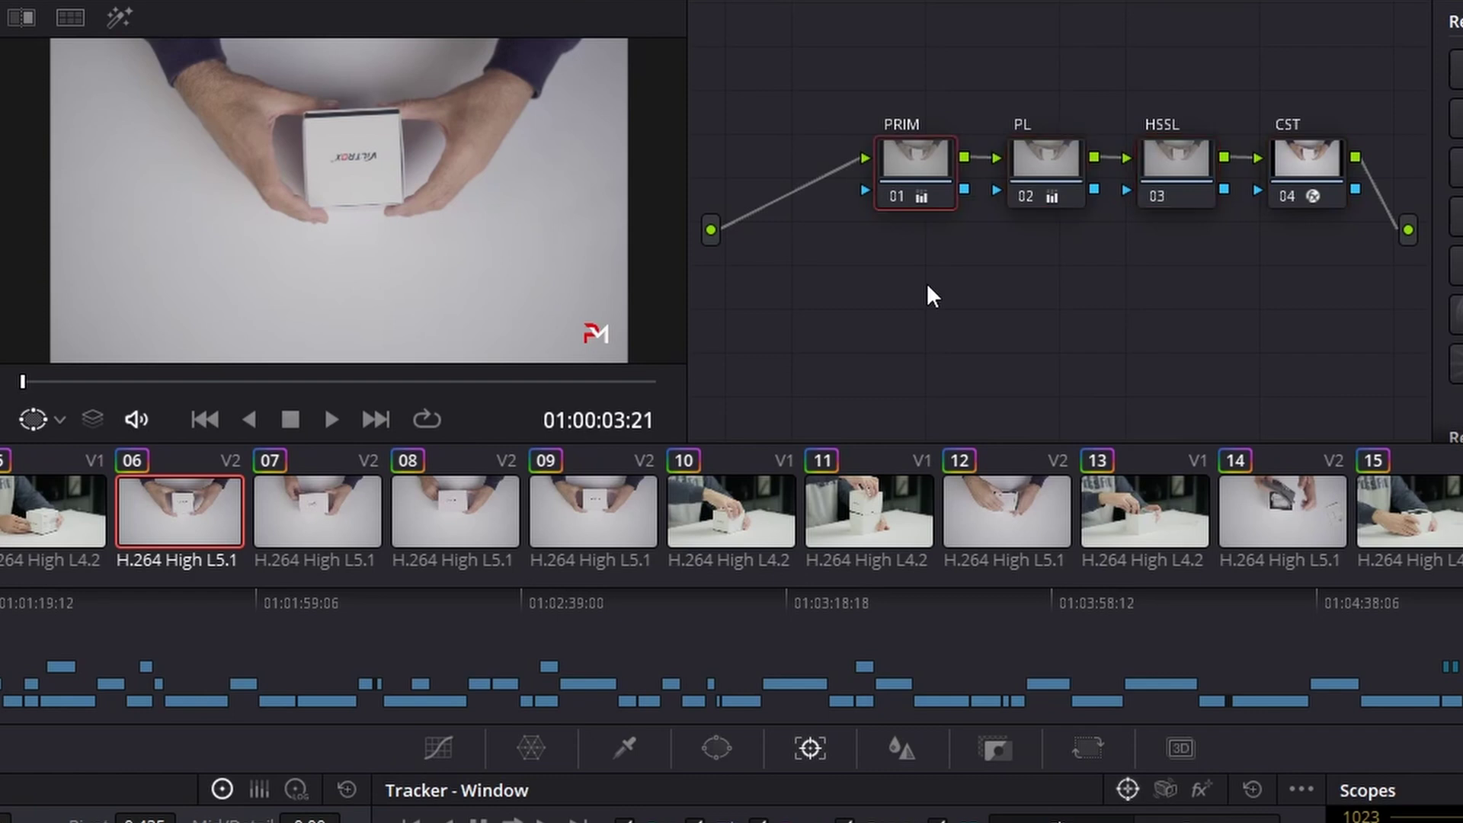
{"action": "key", "text": "alt+shift+apostrophe"}
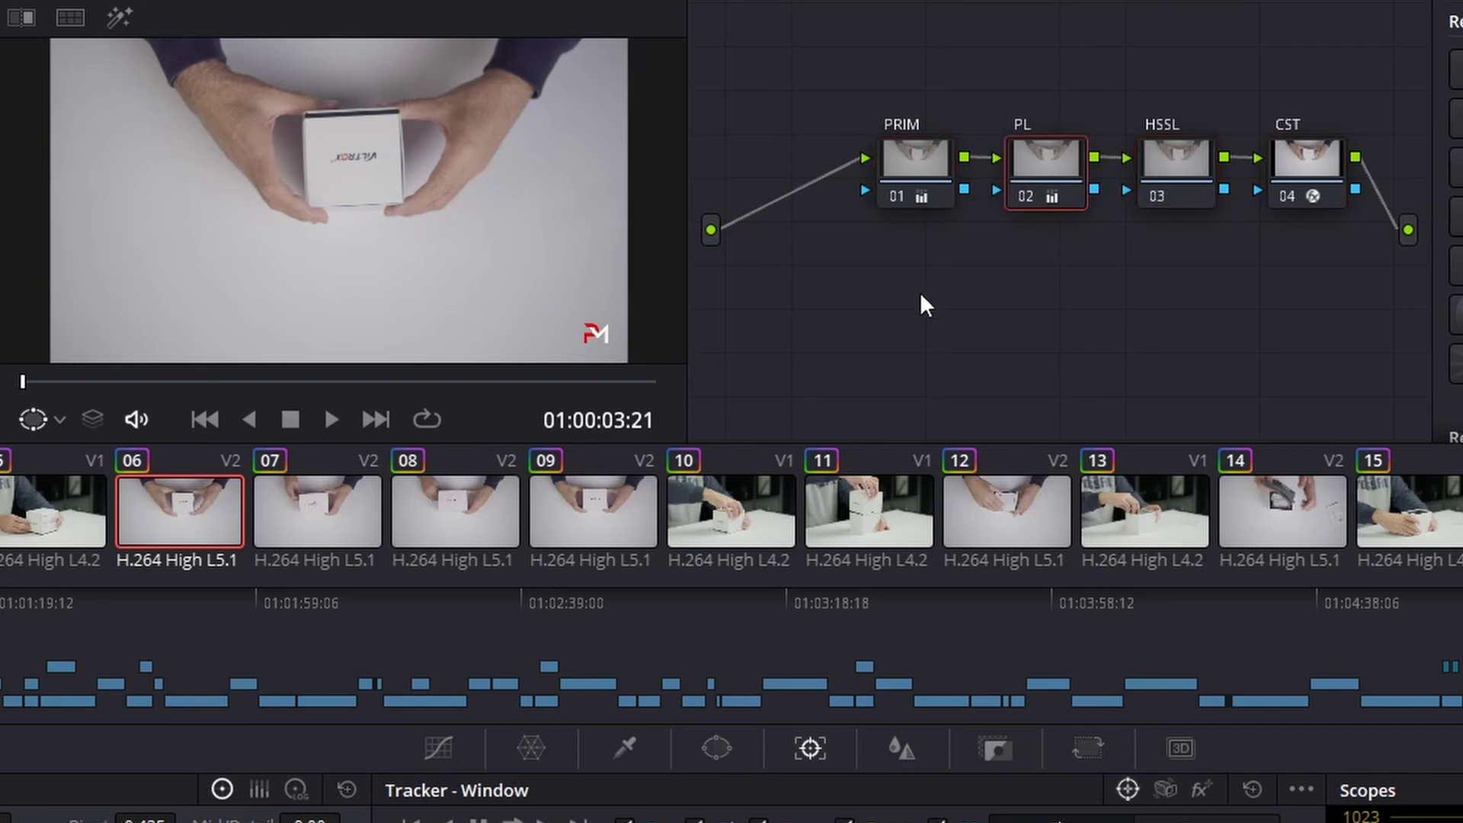
{"action": "key", "text": "ctrl+l"}
{"action": "key", "text": "Return"}
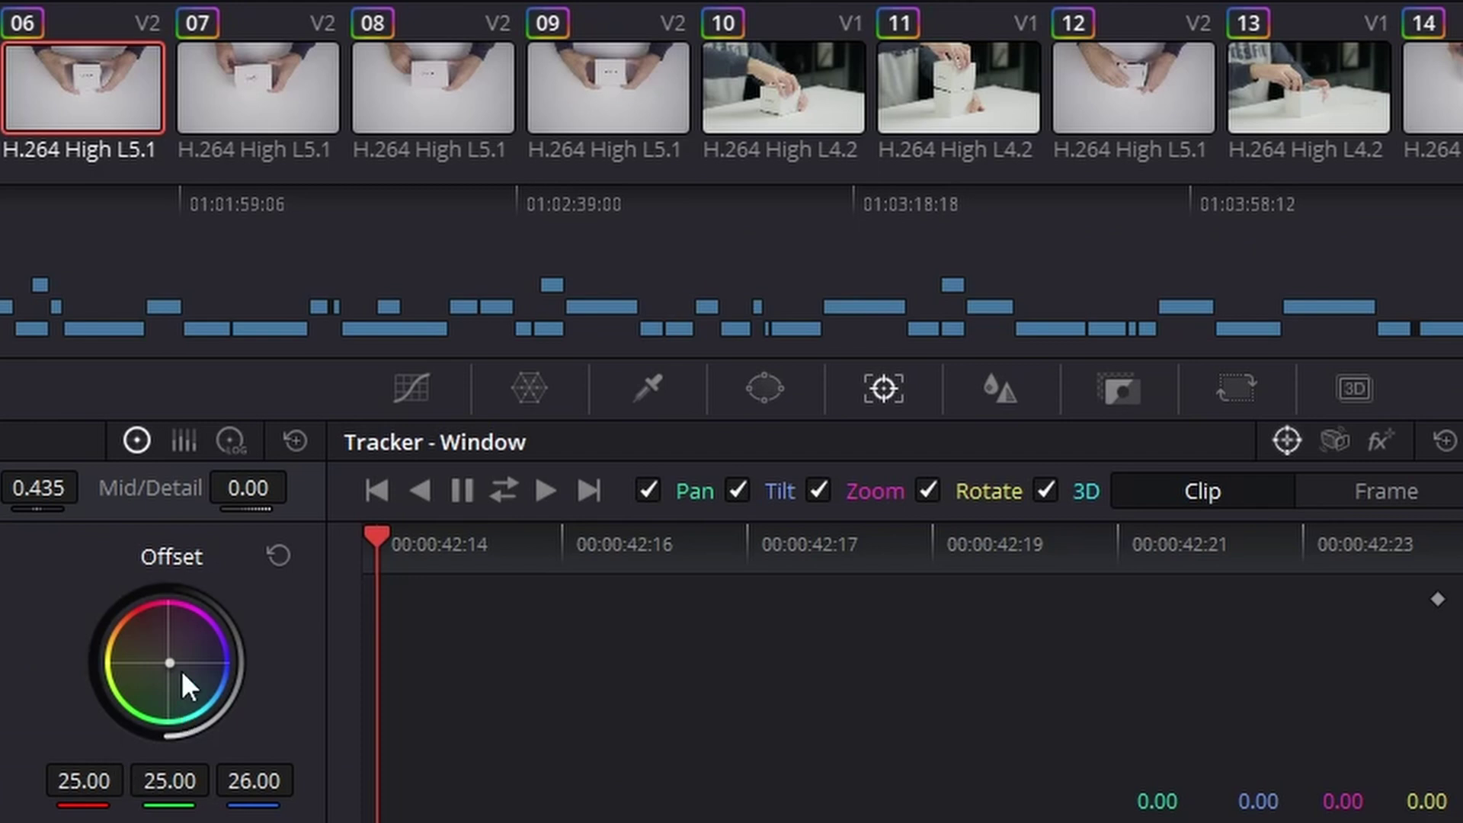
Step: Nudge the Offset wheel so its red value rises from 25.00 to 28.00
{"action": "left_click_drag", "start_coordinate": [172, 663], "coordinate": [176, 666]}
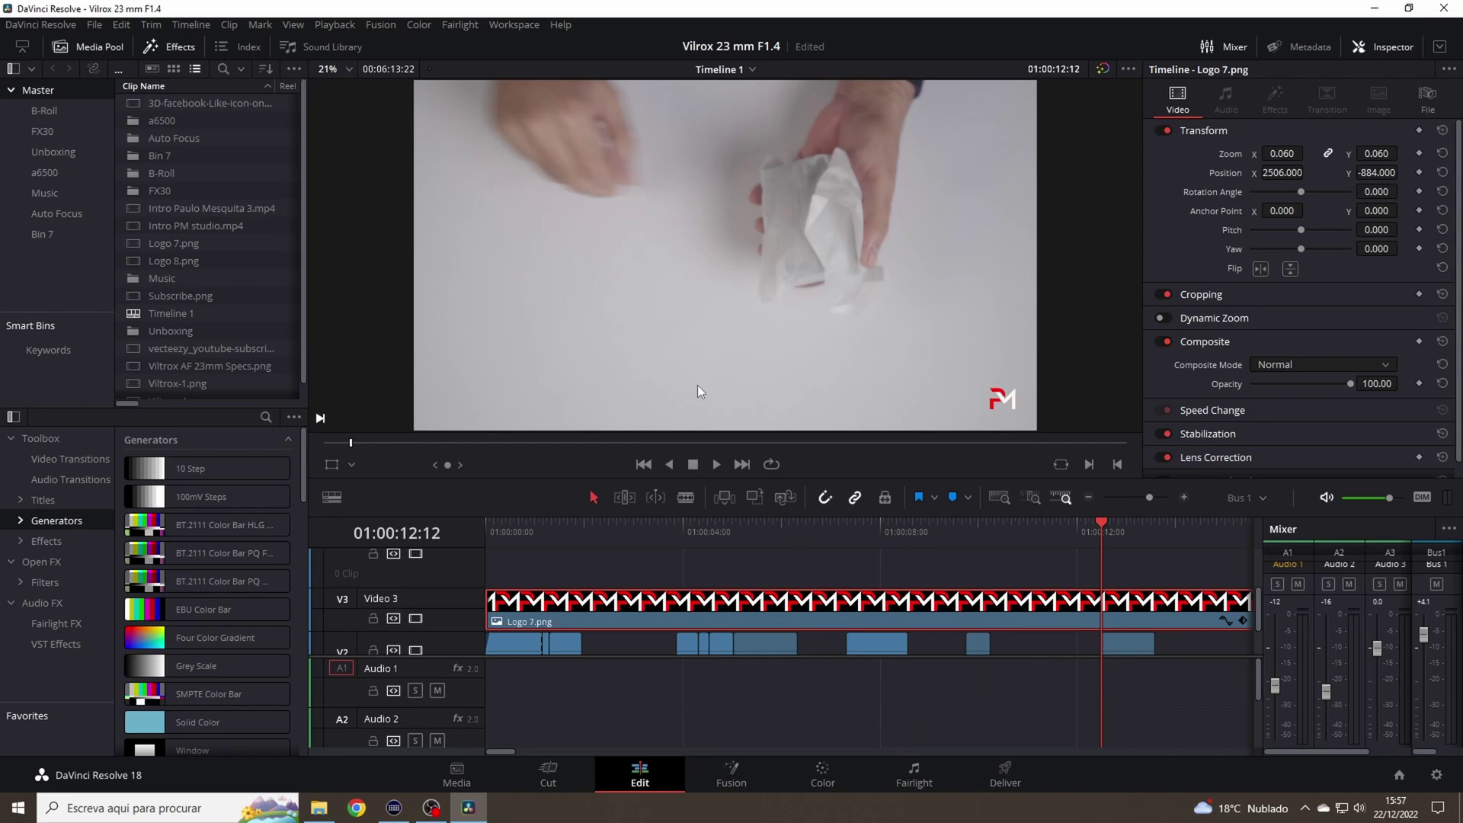
Step: Play Timeline 1 in reverse with J, then stop playback at 01:00:18:08
{"action": "key", "text": "j"}
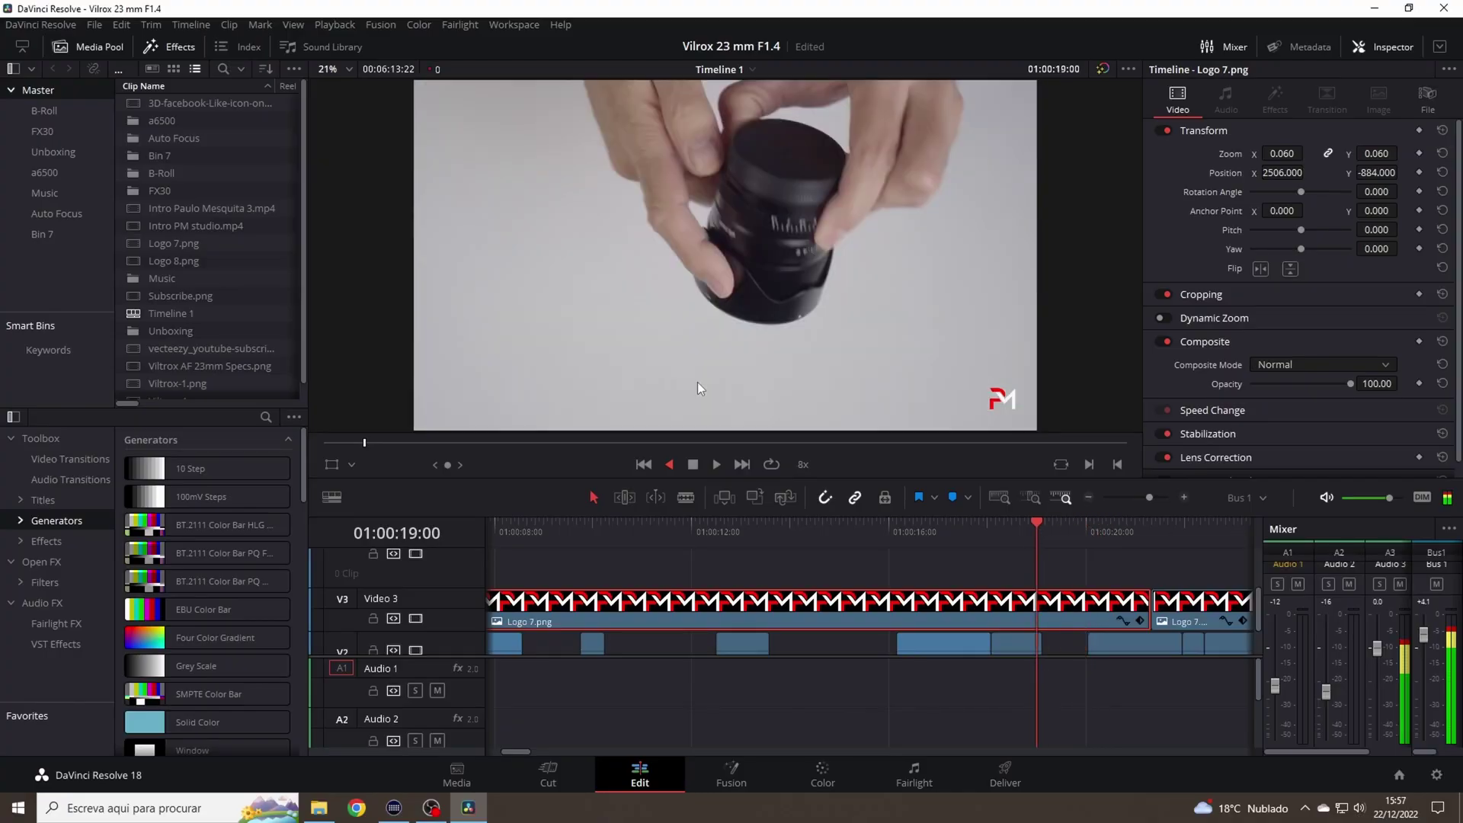
{"action": "key", "text": "space"}
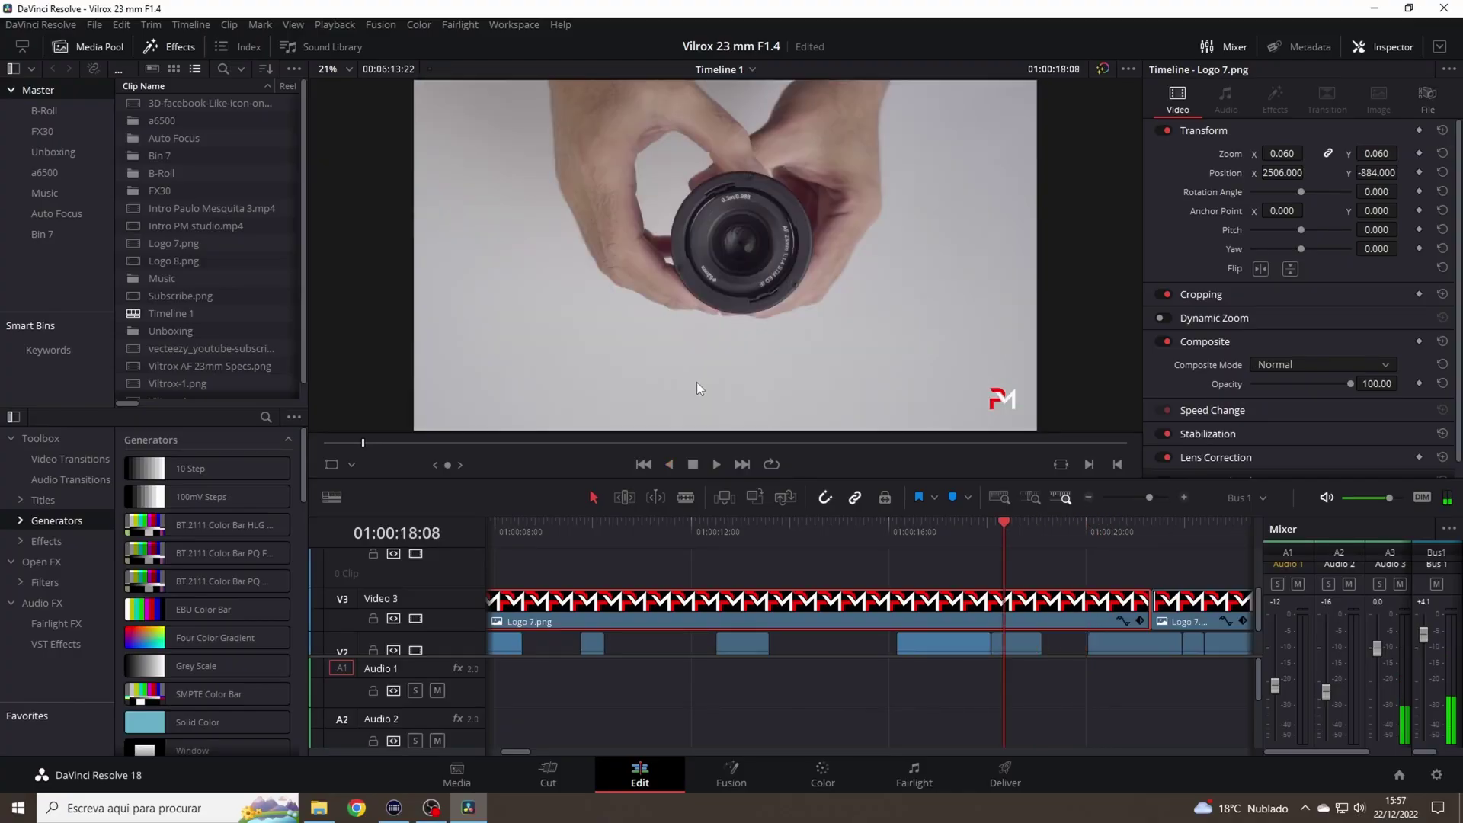